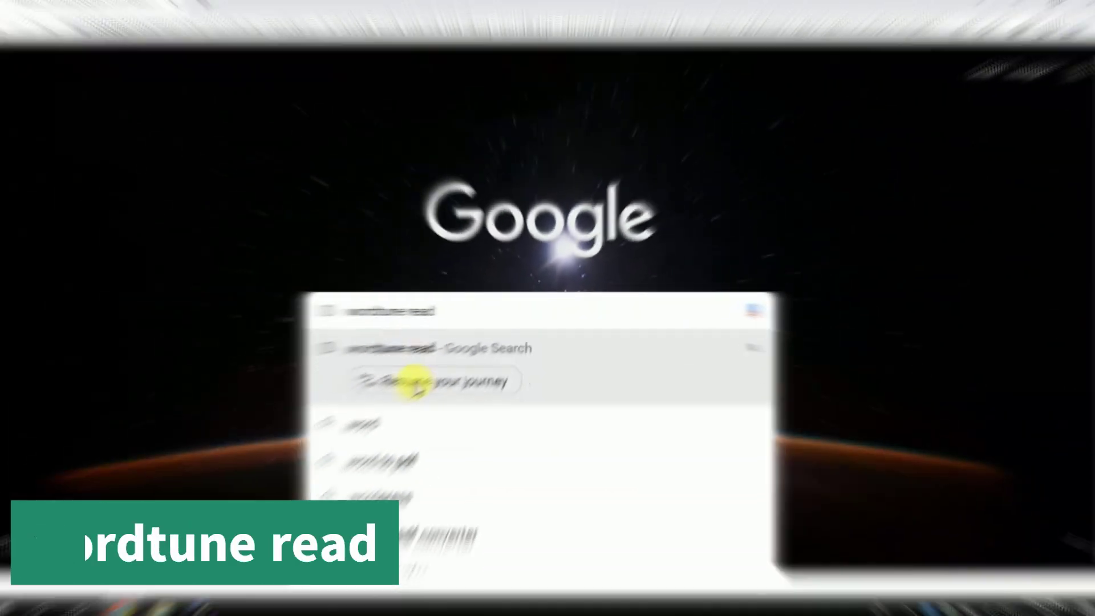
# Run the Google search for 'wordtune read' and reach the Wordtune Read sign-up page.
pyautogui.click(358, 259)
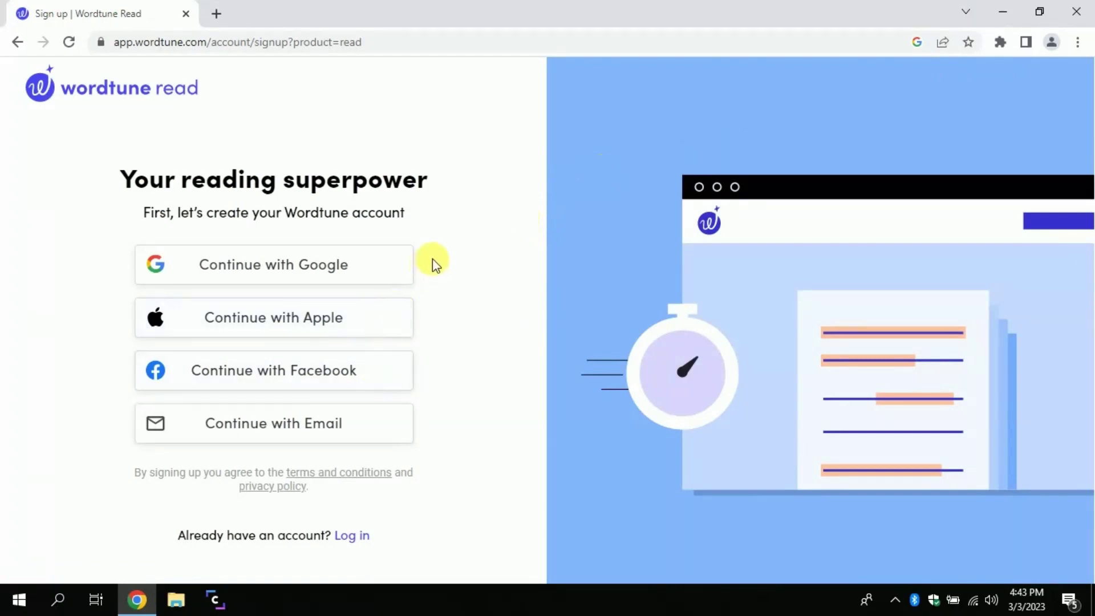
# Sign in with a Google account, then answer onboarding with Studies and a document type.
pyautogui.click(375, 278)
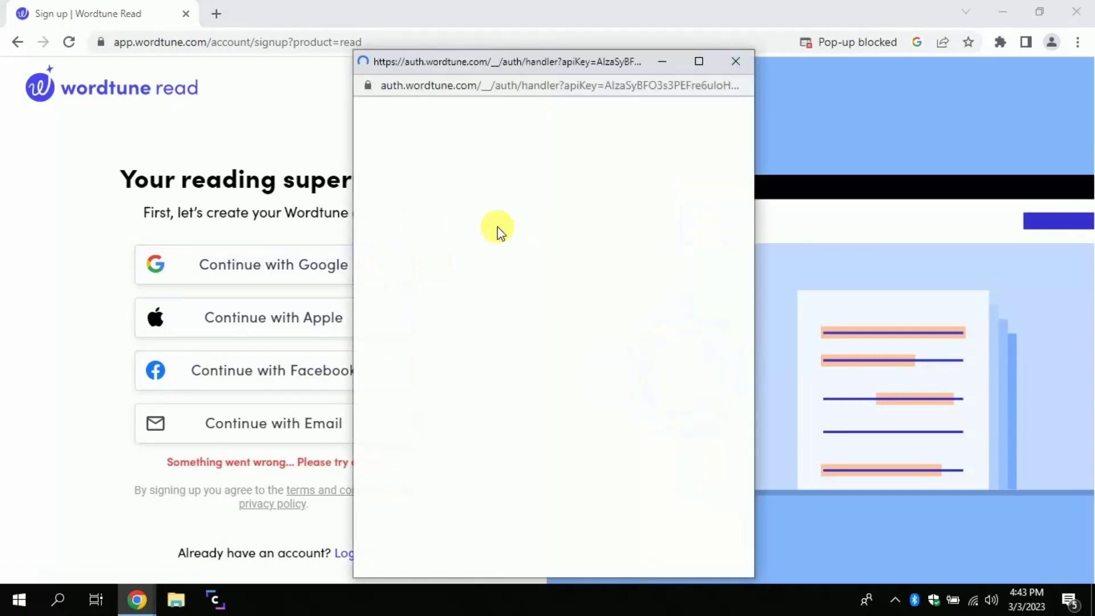
pyautogui.click(489, 313)
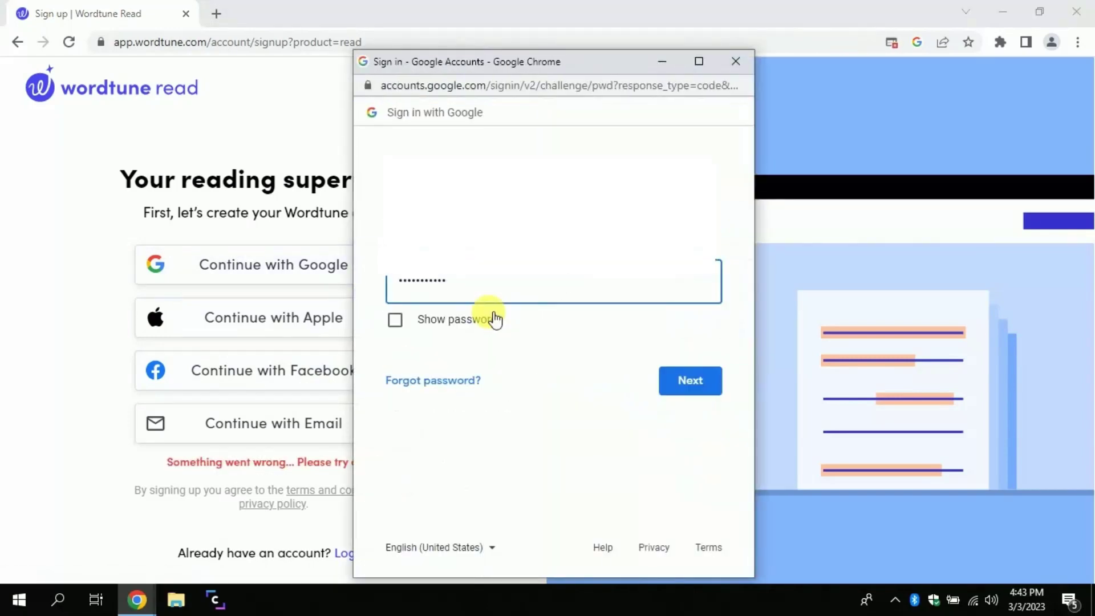
pyautogui.press('Return')
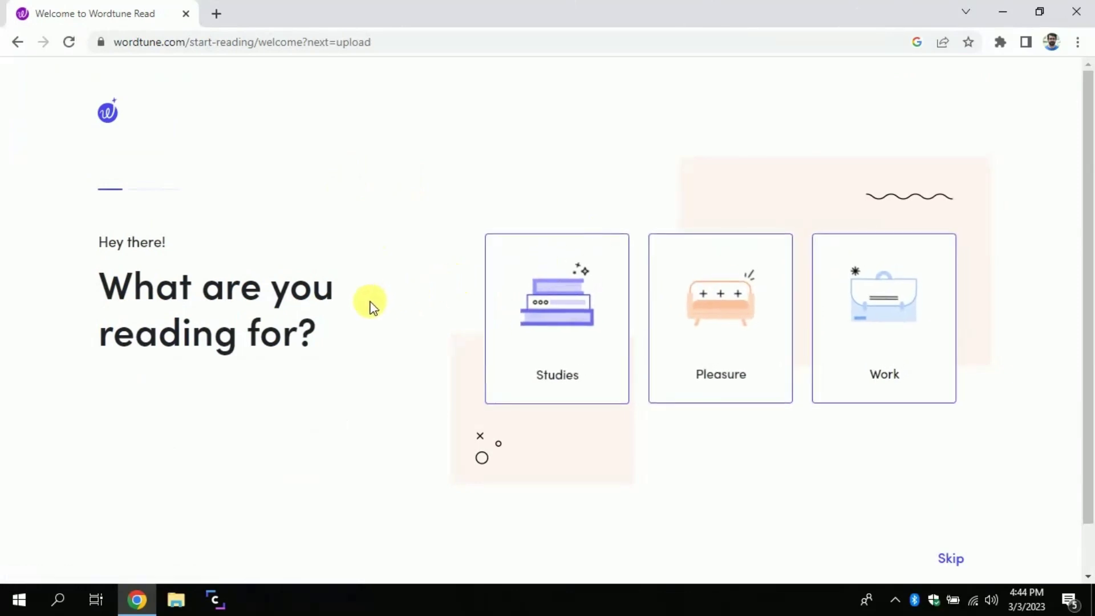
pyautogui.click(572, 324)
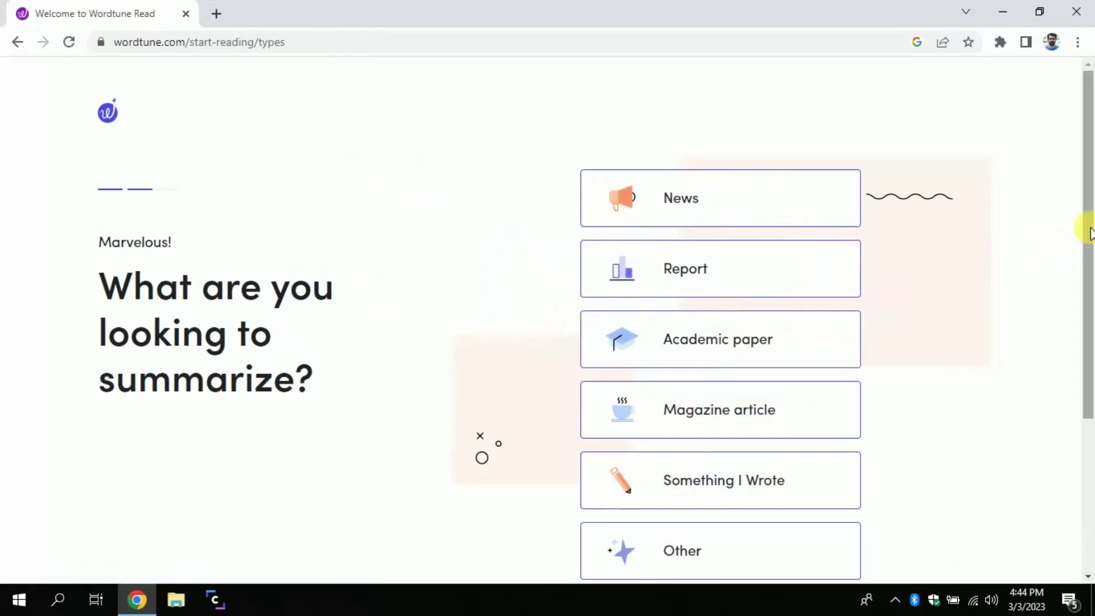
pyautogui.click(798, 330)
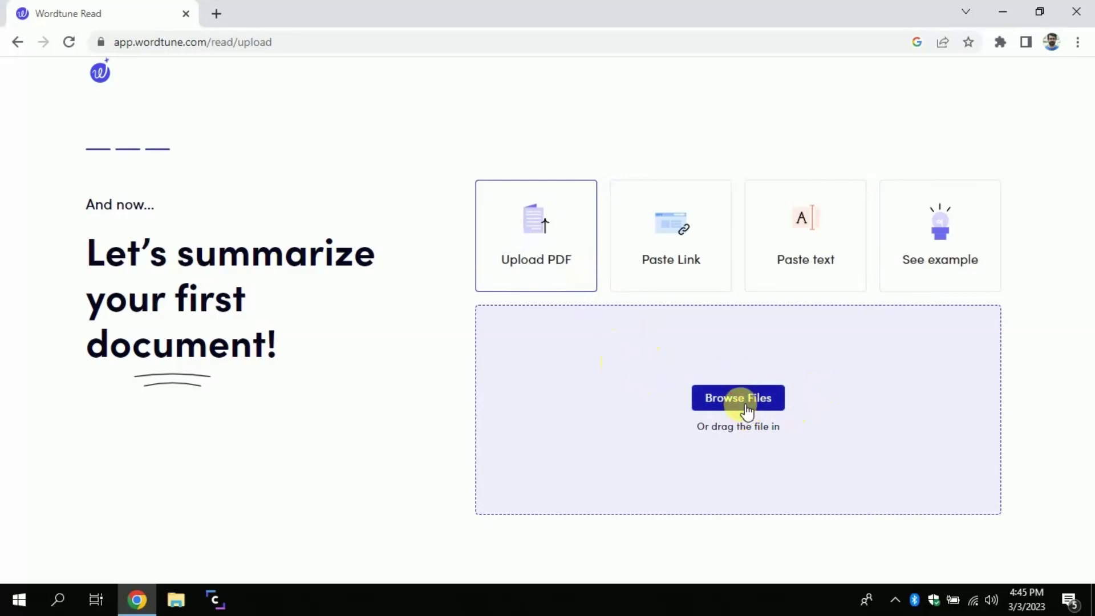
# Upload Mushipe_Geogebra_2019.pdf from the Desktop for summarizing.
pyautogui.click(745, 406)
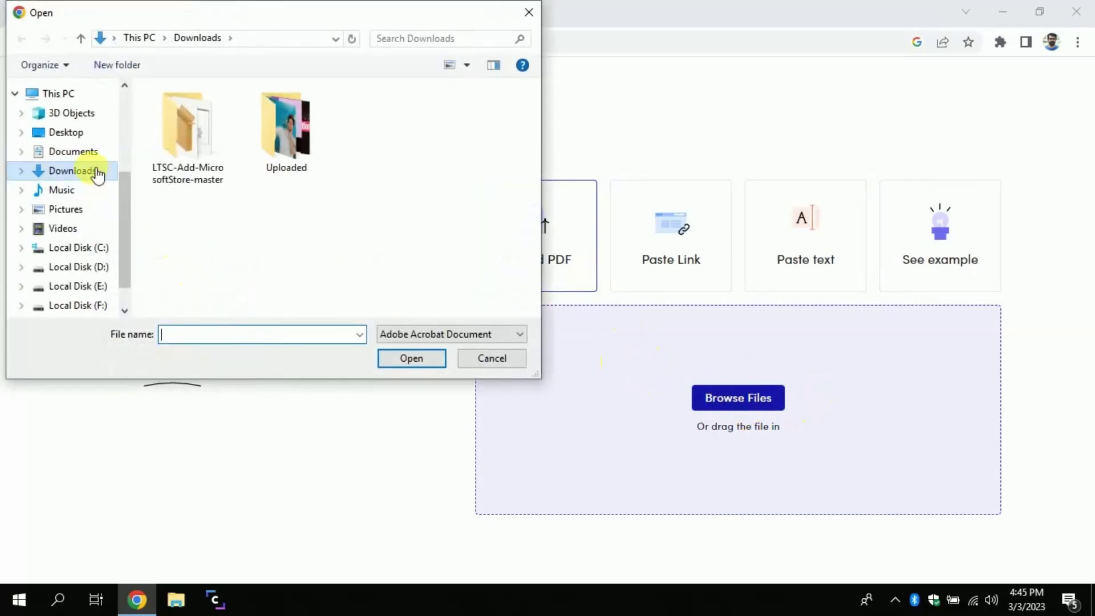
pyautogui.click(88, 136)
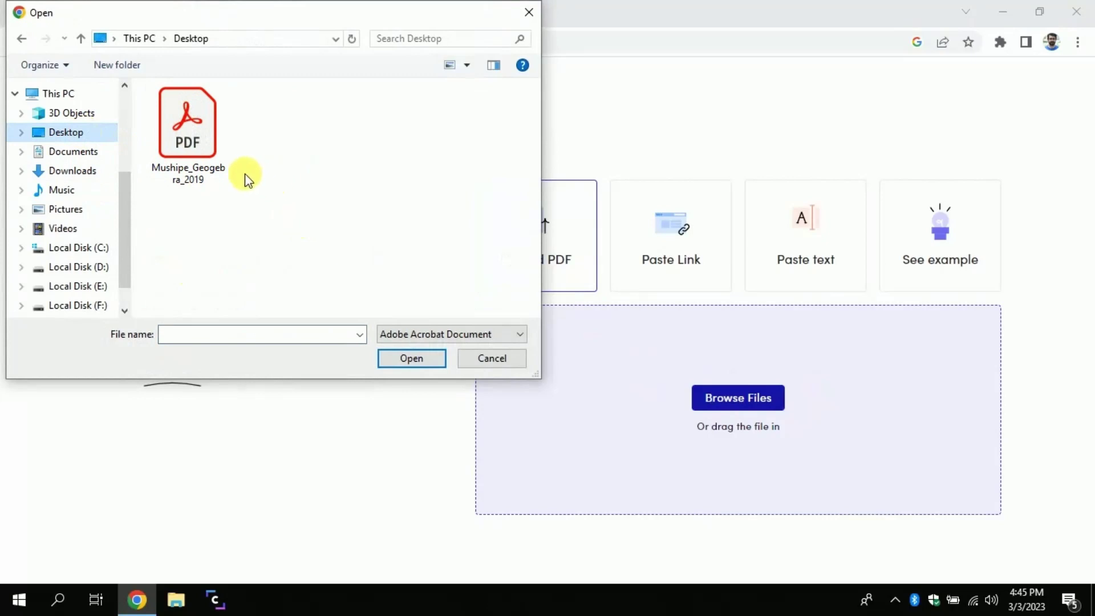
pyautogui.click(212, 155)
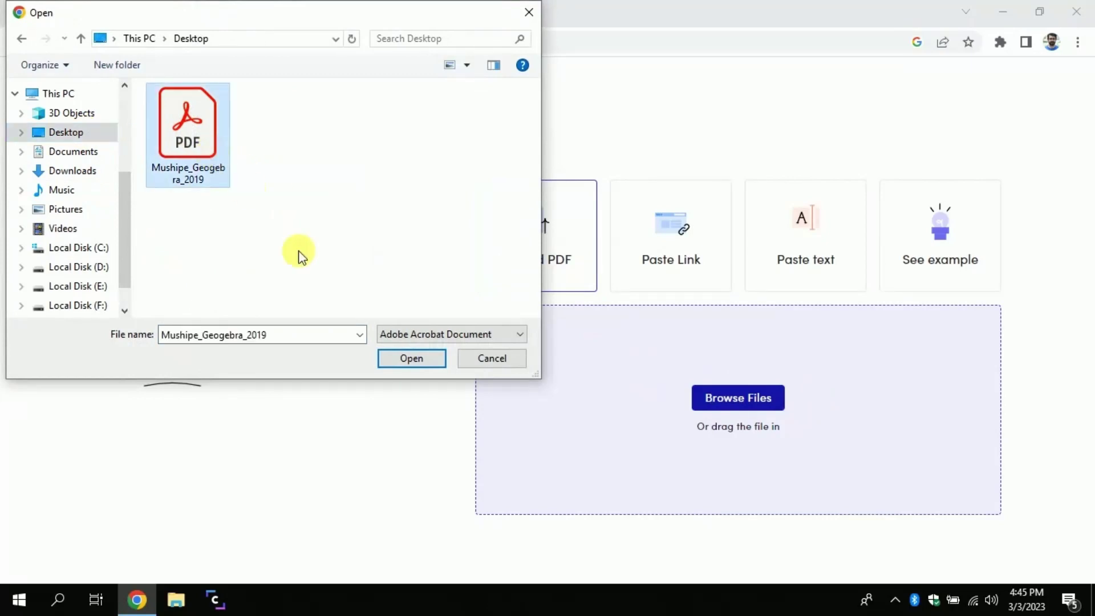
pyautogui.click(403, 364)
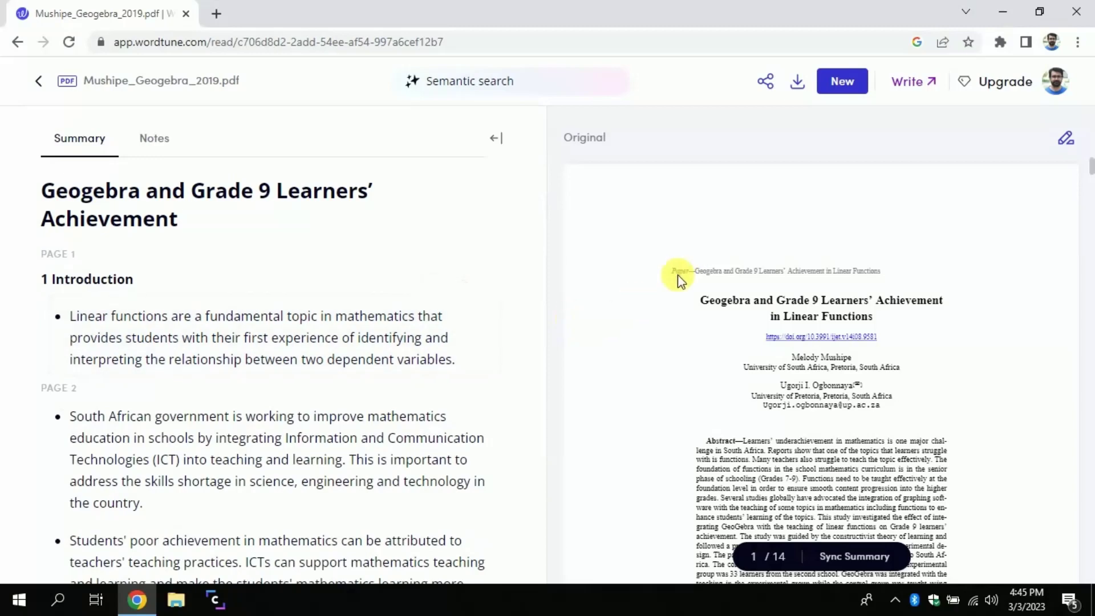
# Scroll the Geogebra summary from Introduction down to Findings and Discussion of findings.
pyautogui.moveTo(546, 178); pyautogui.dragTo(552, 231)
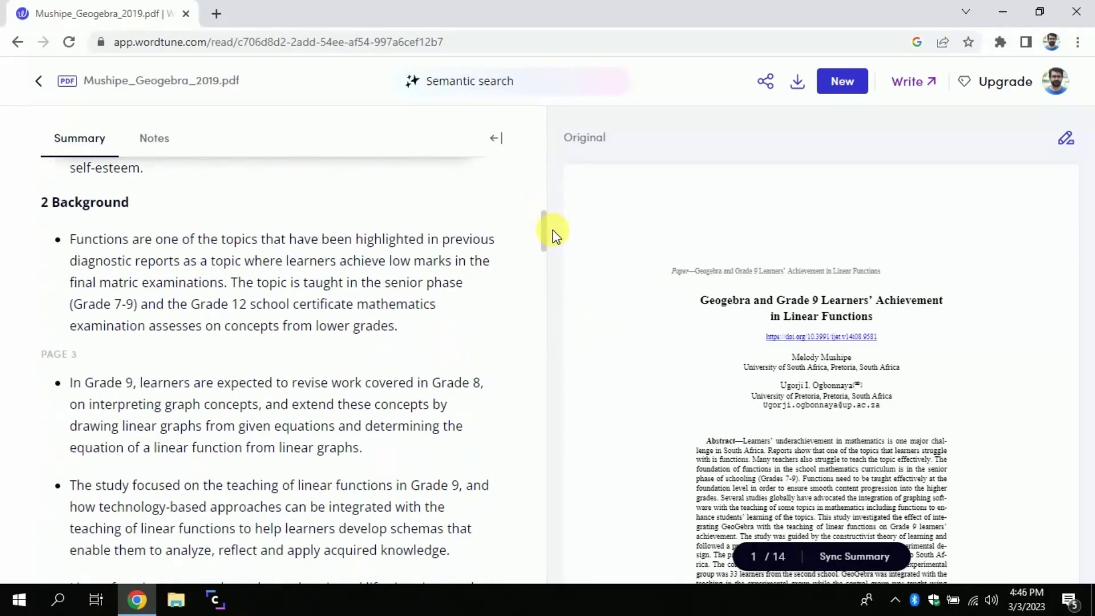
pyautogui.moveTo(553, 230); pyautogui.dragTo(556, 288)
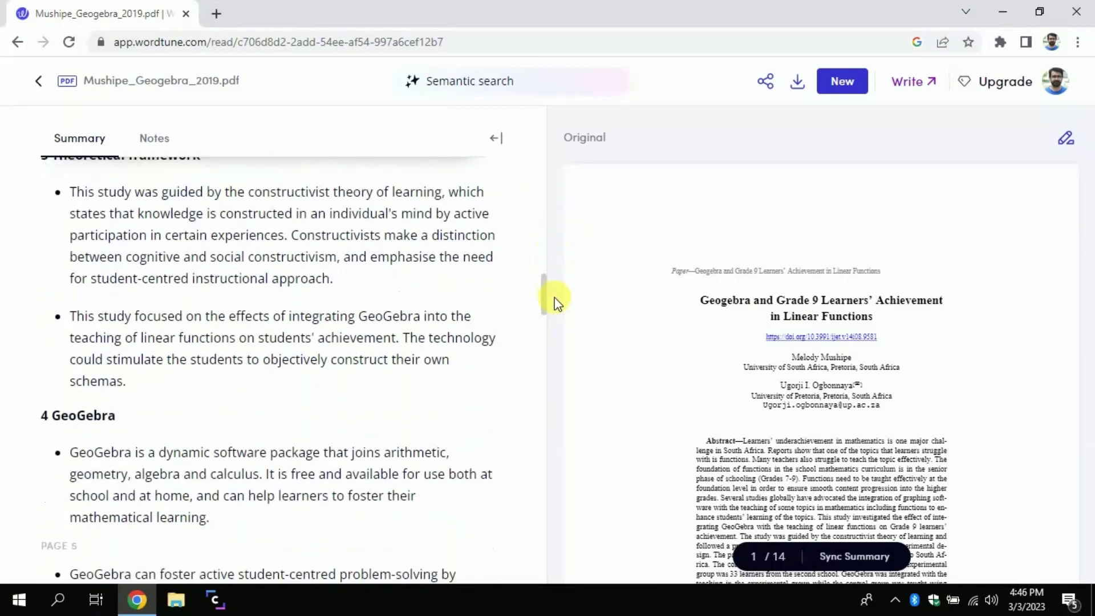
pyautogui.moveTo(554, 302); pyautogui.dragTo(554, 309)
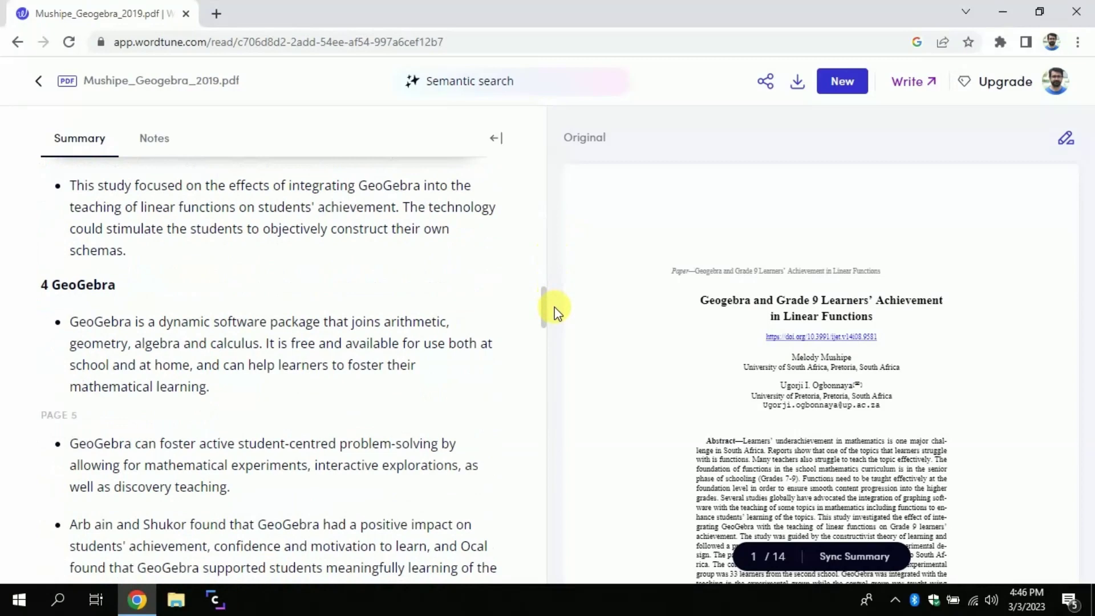
pyautogui.moveTo(555, 311); pyautogui.dragTo(559, 354)
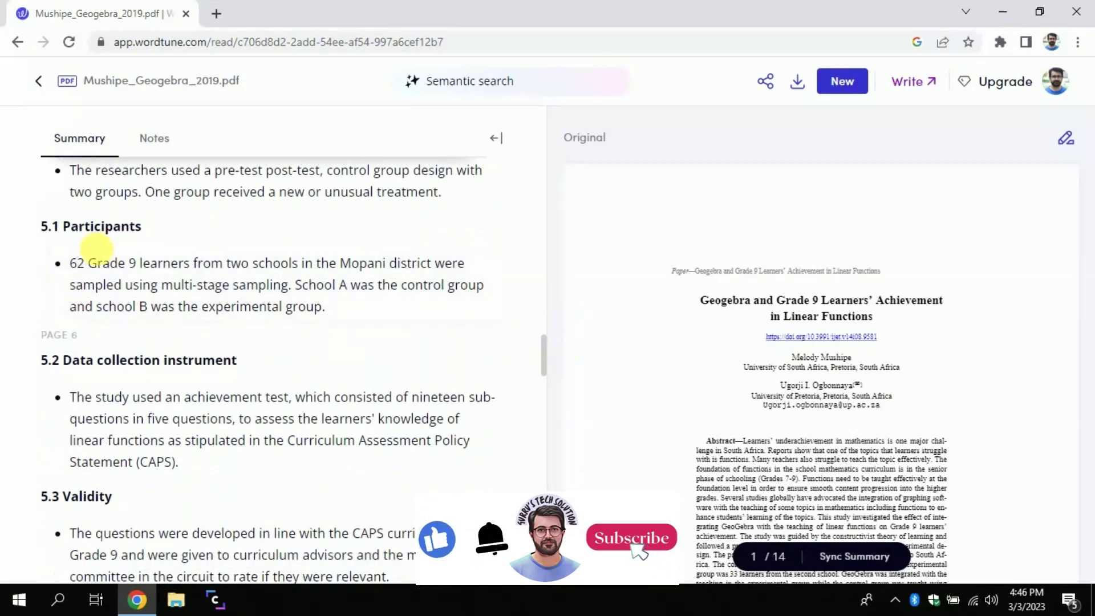
pyautogui.moveTo(543, 358); pyautogui.dragTo(546, 466)
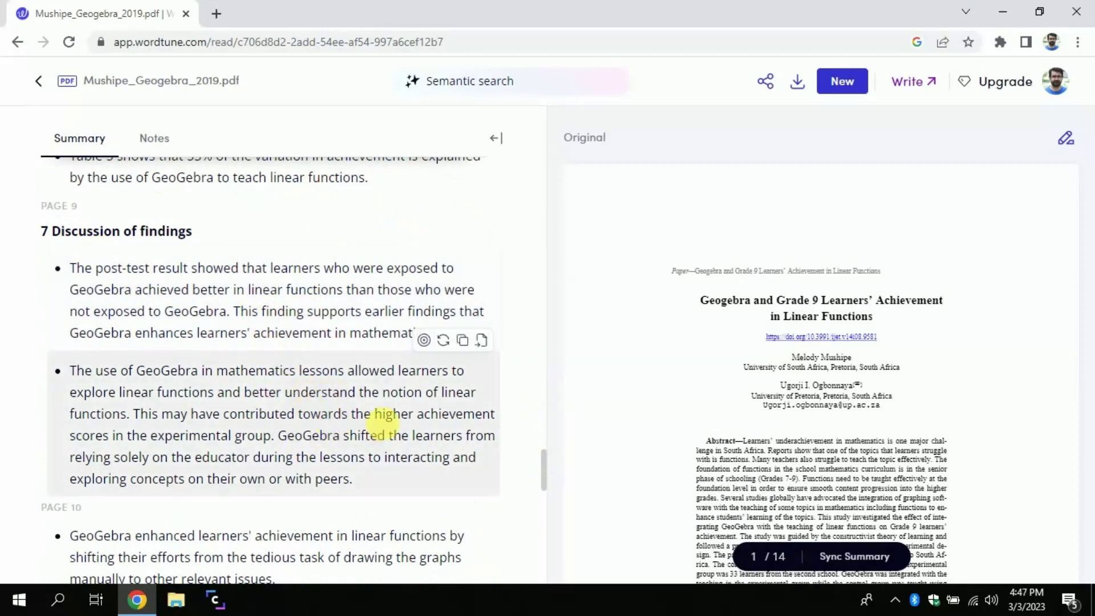
# Highlight the first Introduction bullet's source passage in the Original PDF pane.
pyautogui.scroll(20, 245, 355)
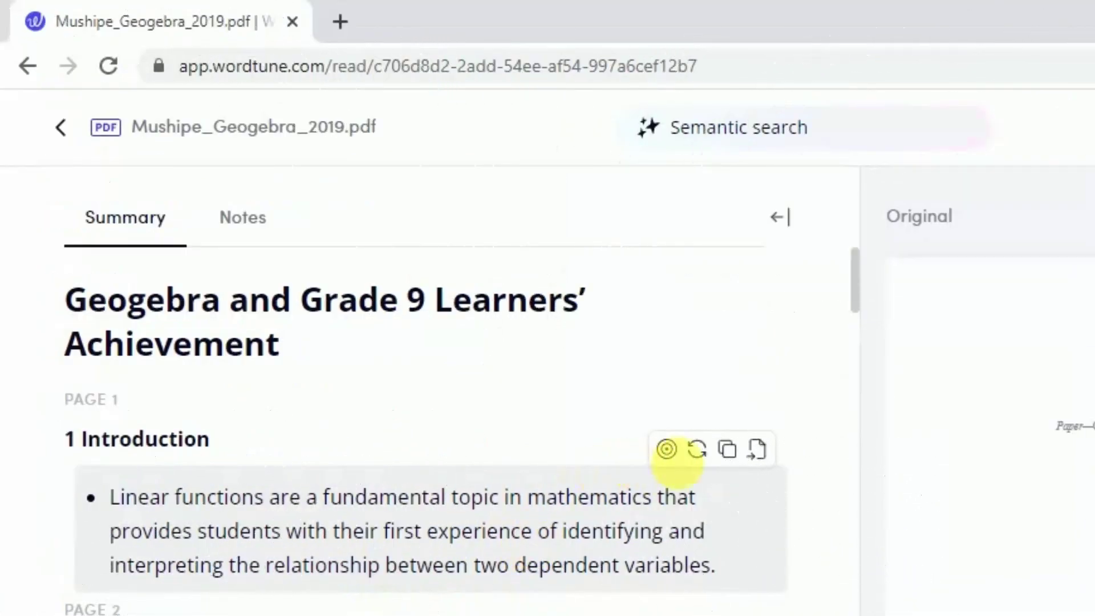
pyautogui.moveTo(411, 531)
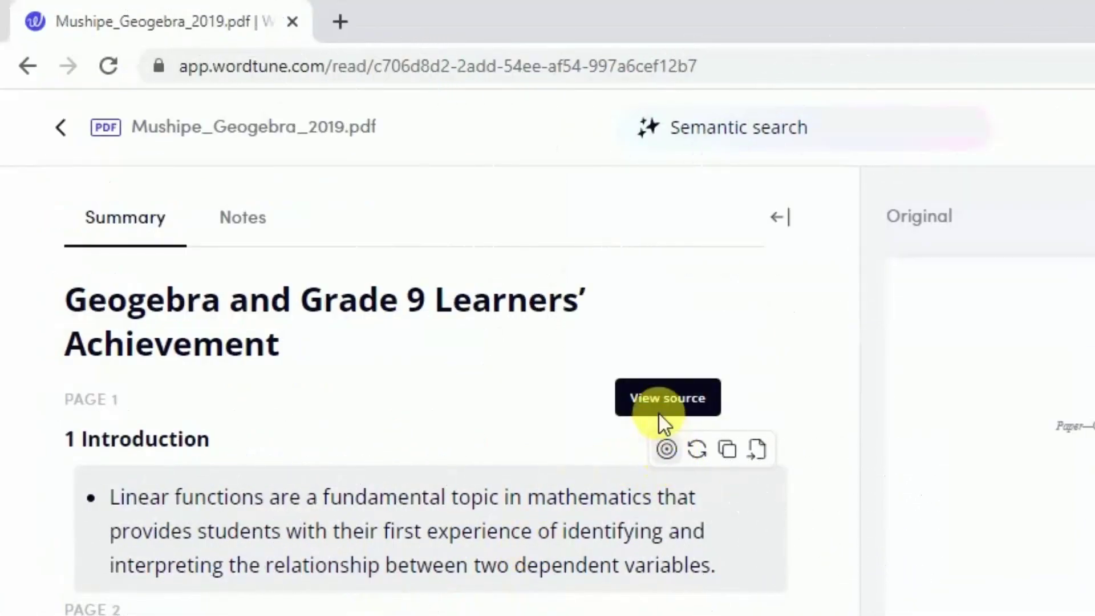
pyautogui.click(667, 450)
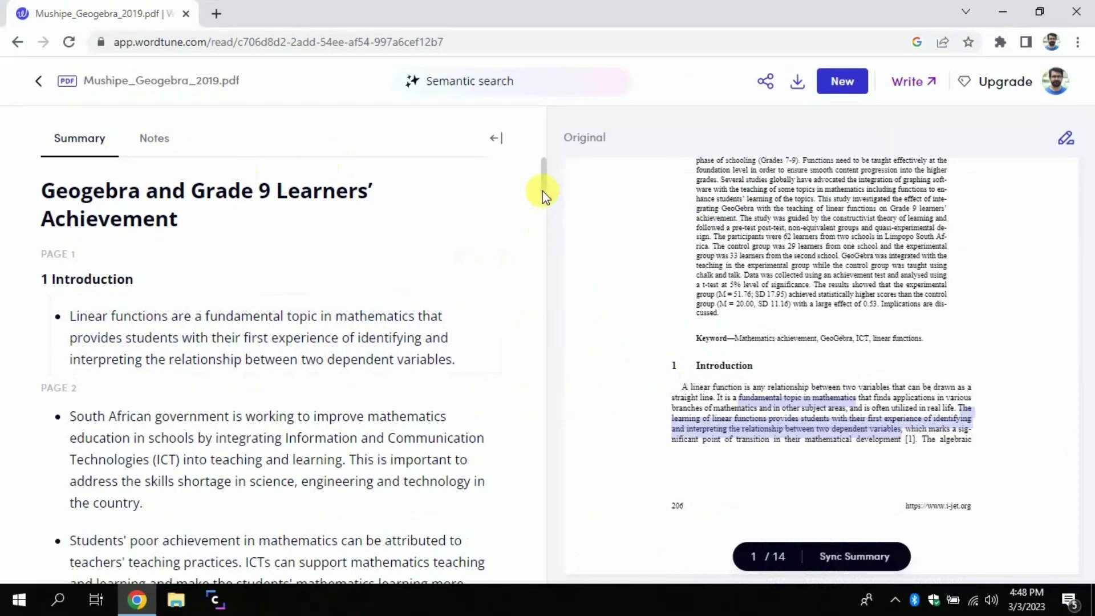
pyautogui.moveTo(543, 196); pyautogui.dragTo(546, 360)
pyautogui.scroll(-1, 547, 360)
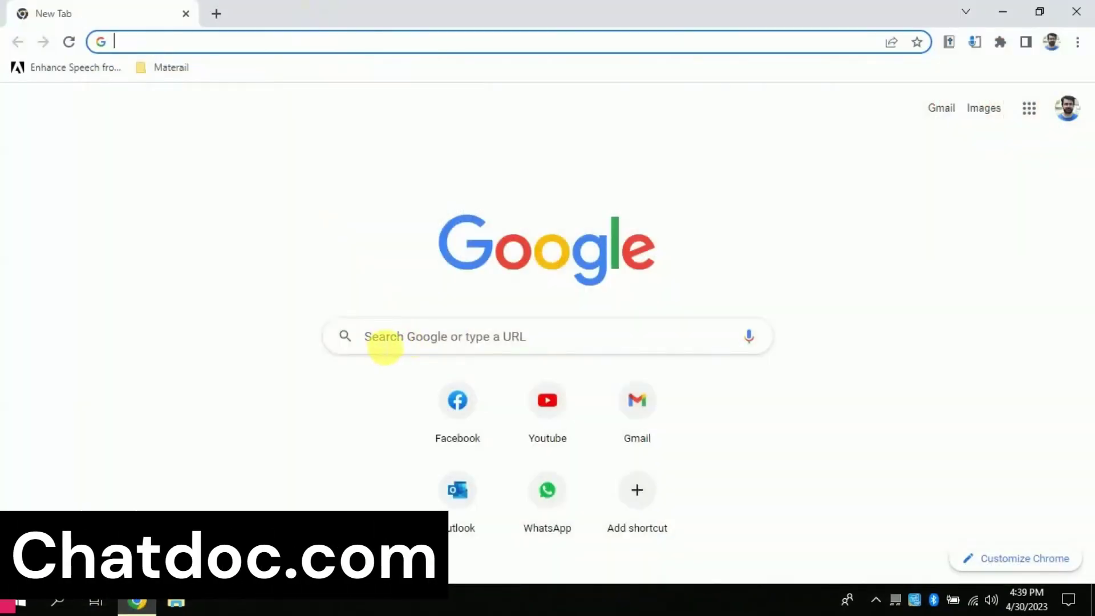
# Go to chatdoc.com in a new tab, reaching ChatDOC's upload page.
pyautogui.click(385, 343)
pyautogui.write('ch')
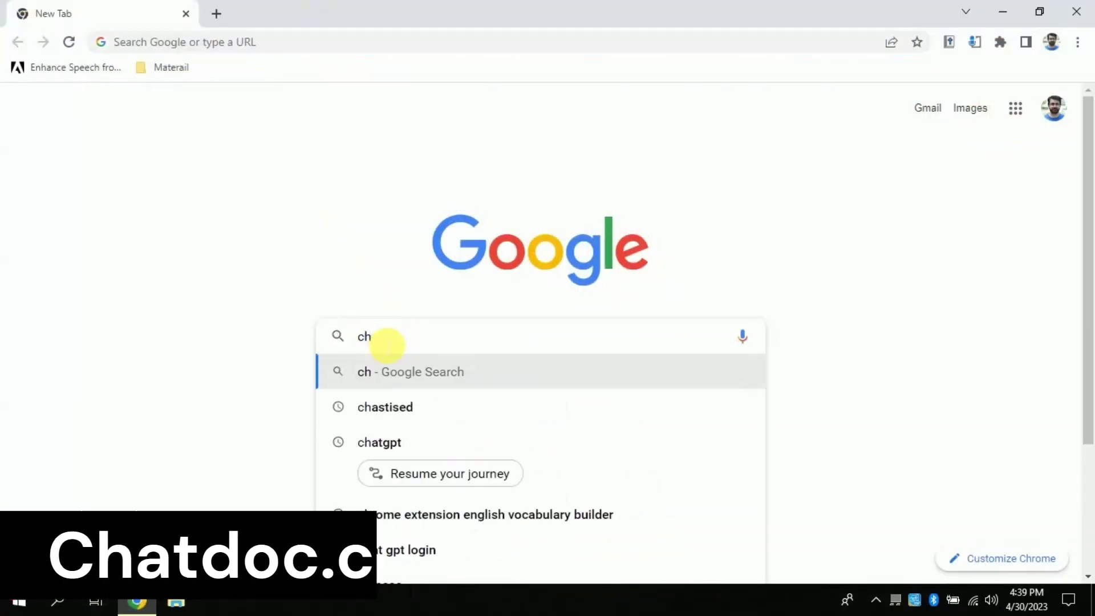
pyautogui.write('atdoc.')
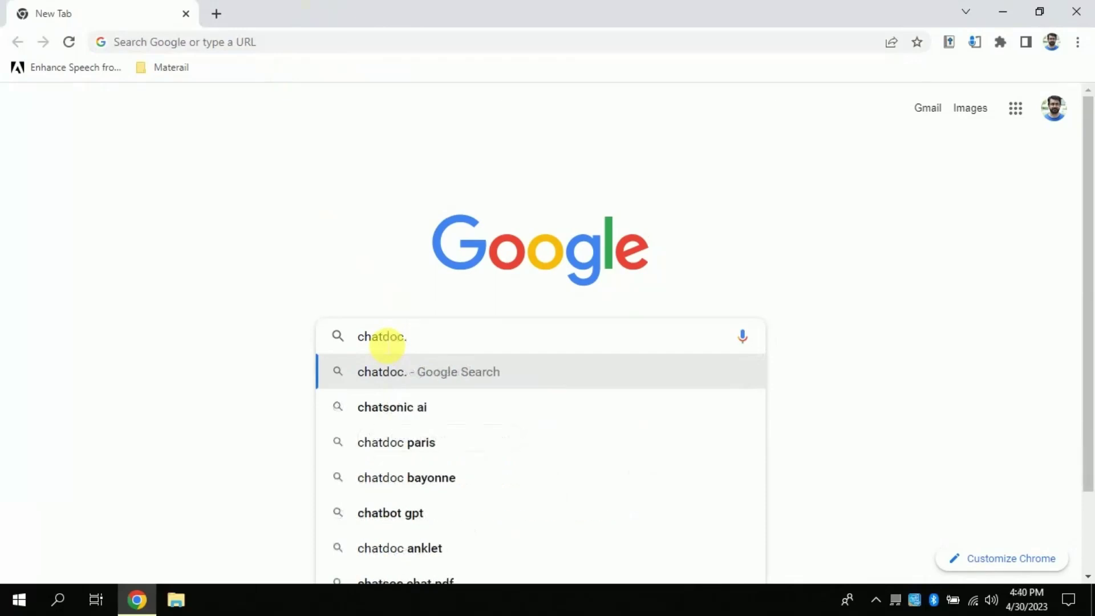
pyautogui.write('com')
pyautogui.press('Return')
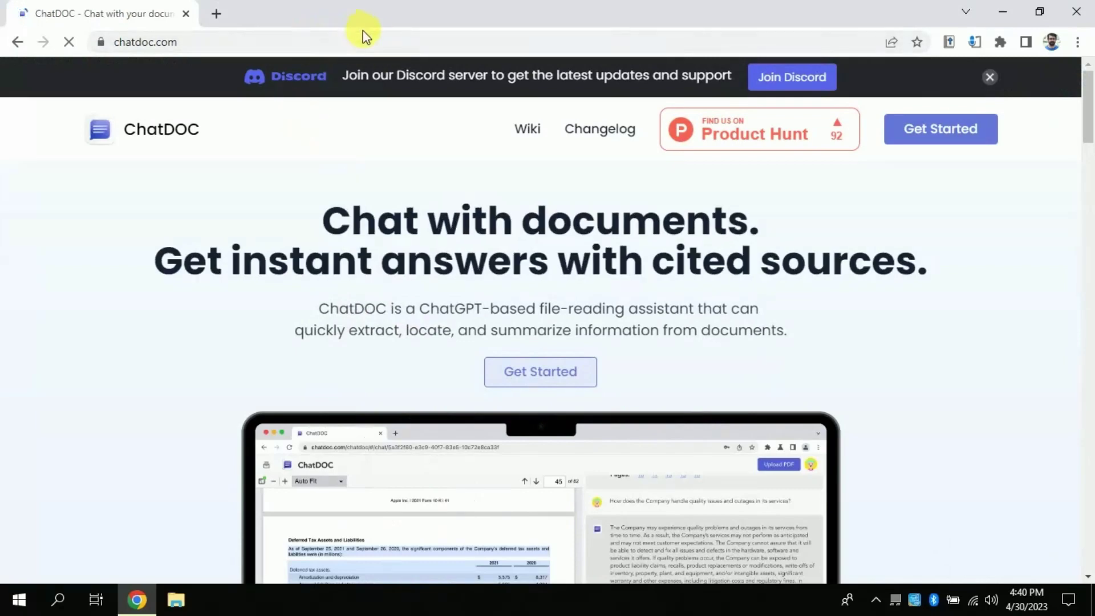
pyautogui.click(194, 41)
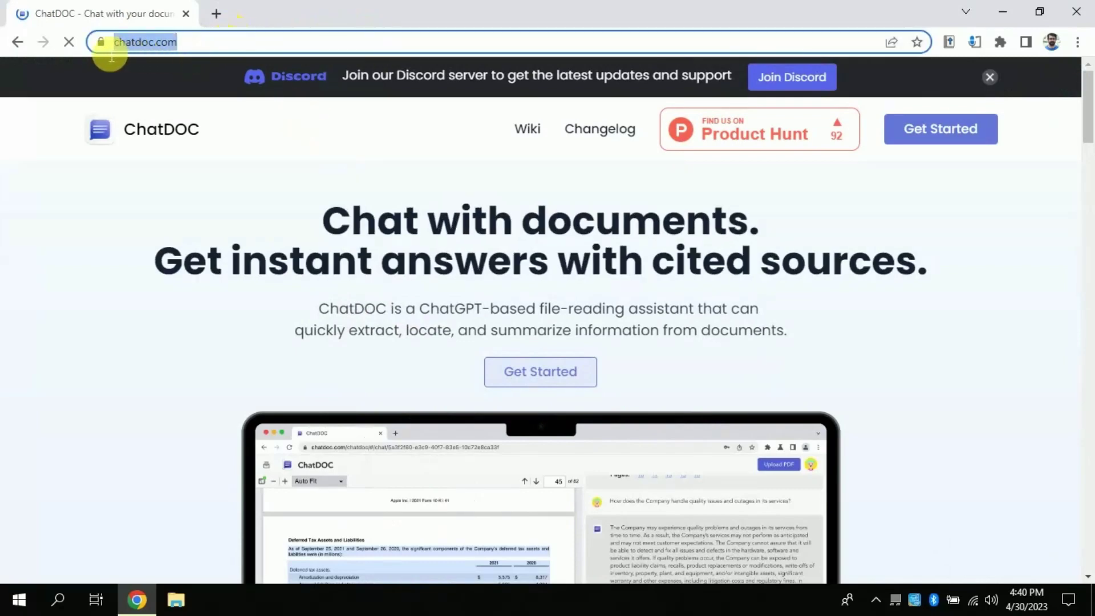
pyautogui.click(174, 179)
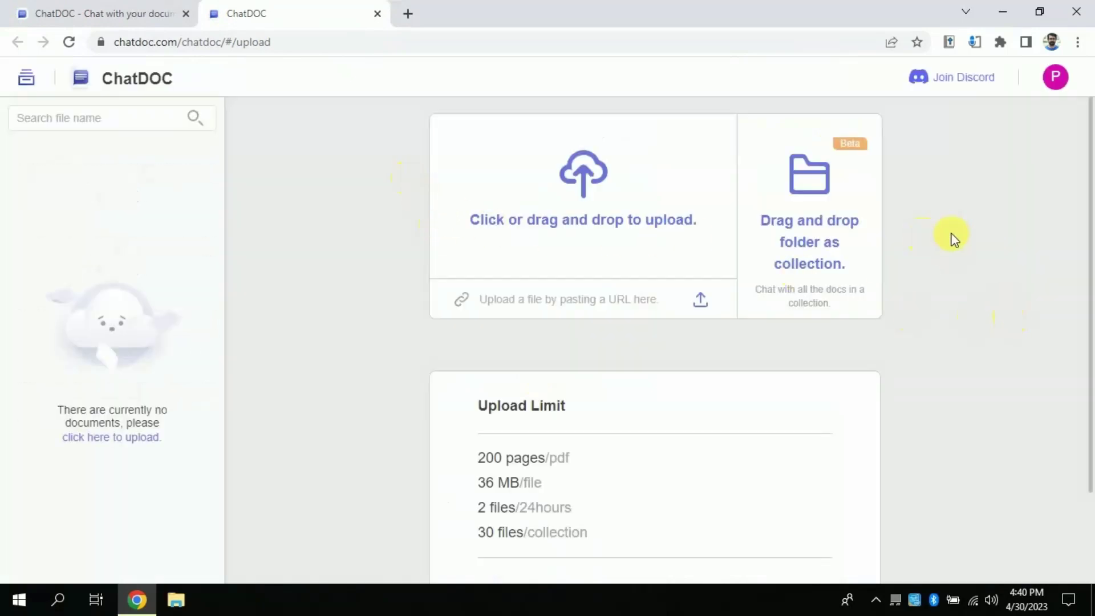
# Upload the 'Mathematics achievement in Pakistan' PDF from the Desktop into ChatDOC.
pyautogui.moveTo(1091, 214)
pyautogui.mouseDown()
pyautogui.moveTo(1091, 318)
pyautogui.moveTo(1092, 215)
pyautogui.mouseUp()
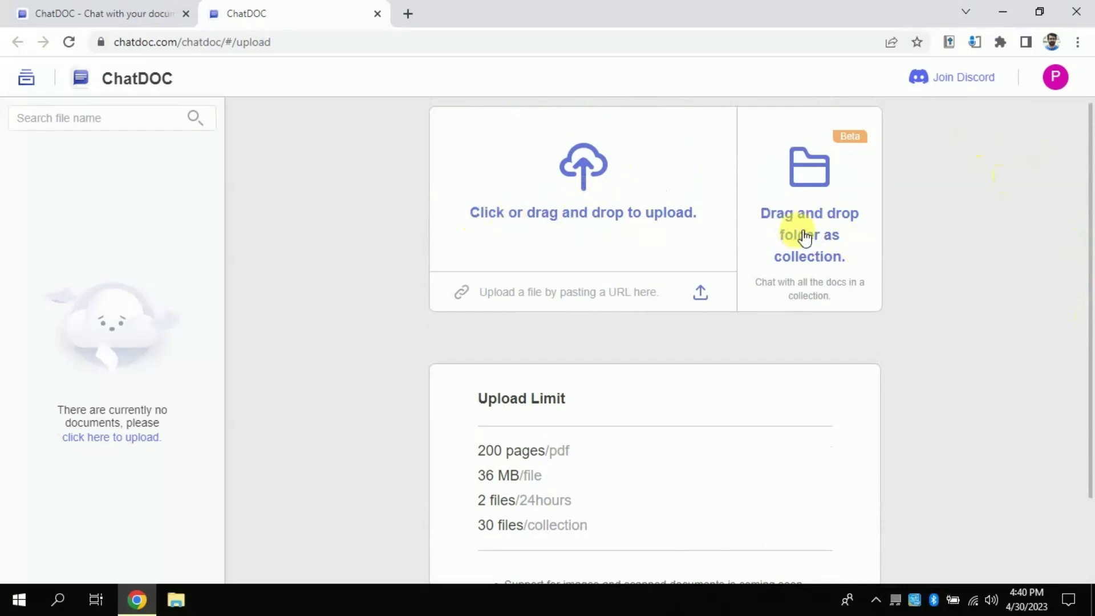
pyautogui.click(557, 220)
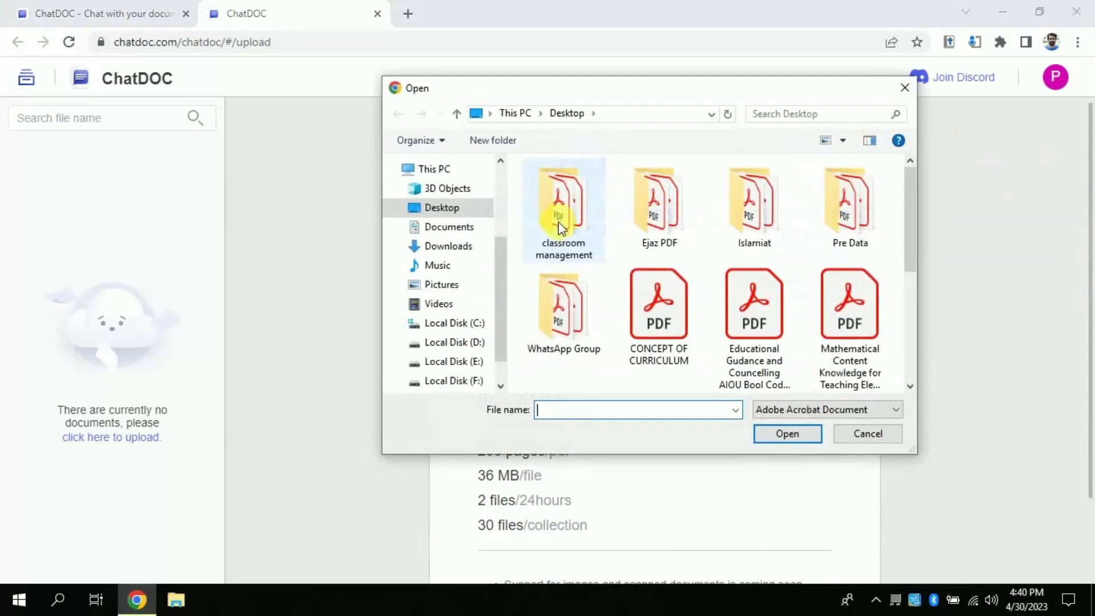
pyautogui.moveTo(445, 257)
pyautogui.click(448, 246)
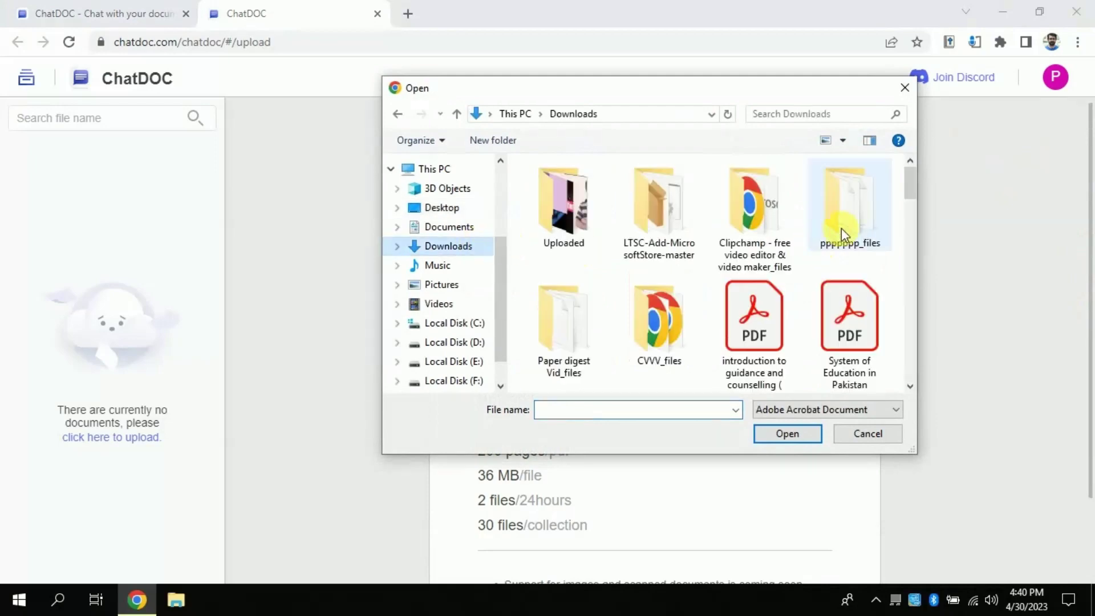
pyautogui.click(462, 211)
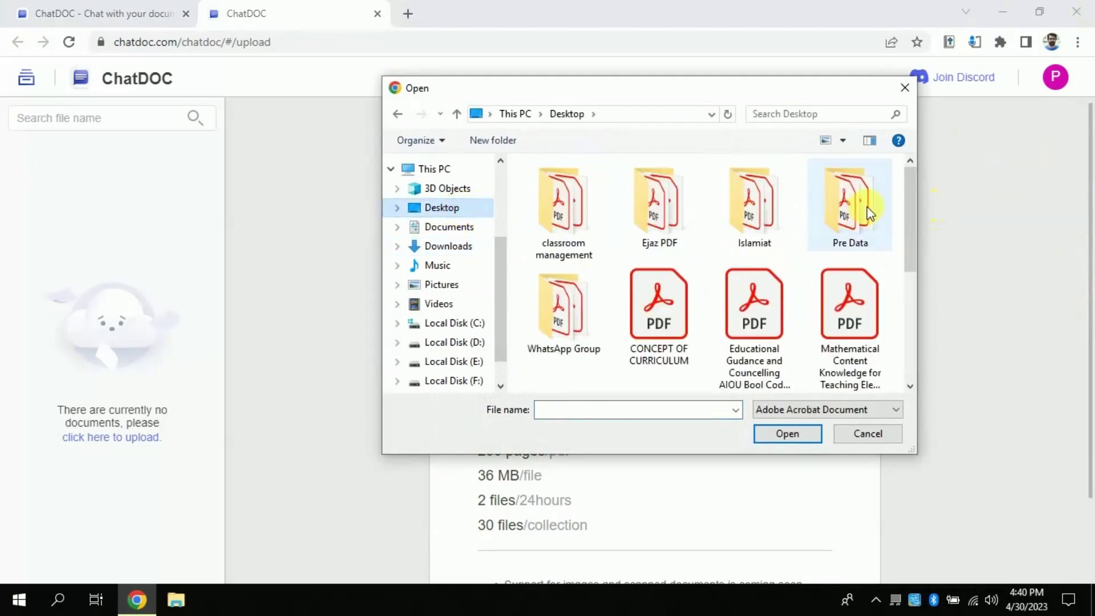
pyautogui.moveTo(910, 207); pyautogui.dragTo(906, 258)
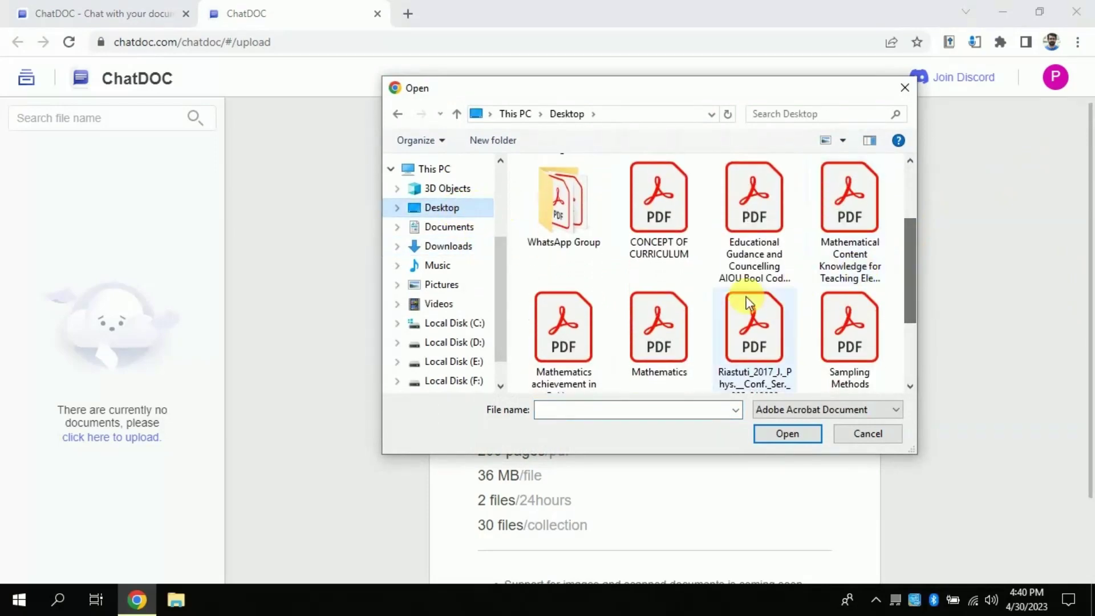
pyautogui.click(579, 337)
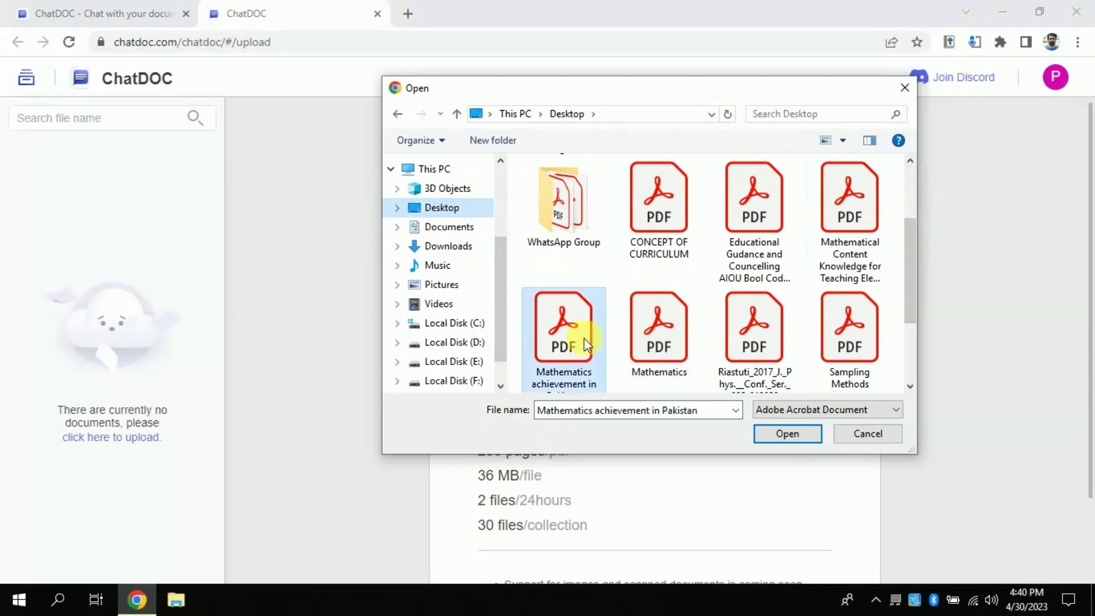
pyautogui.click(761, 432)
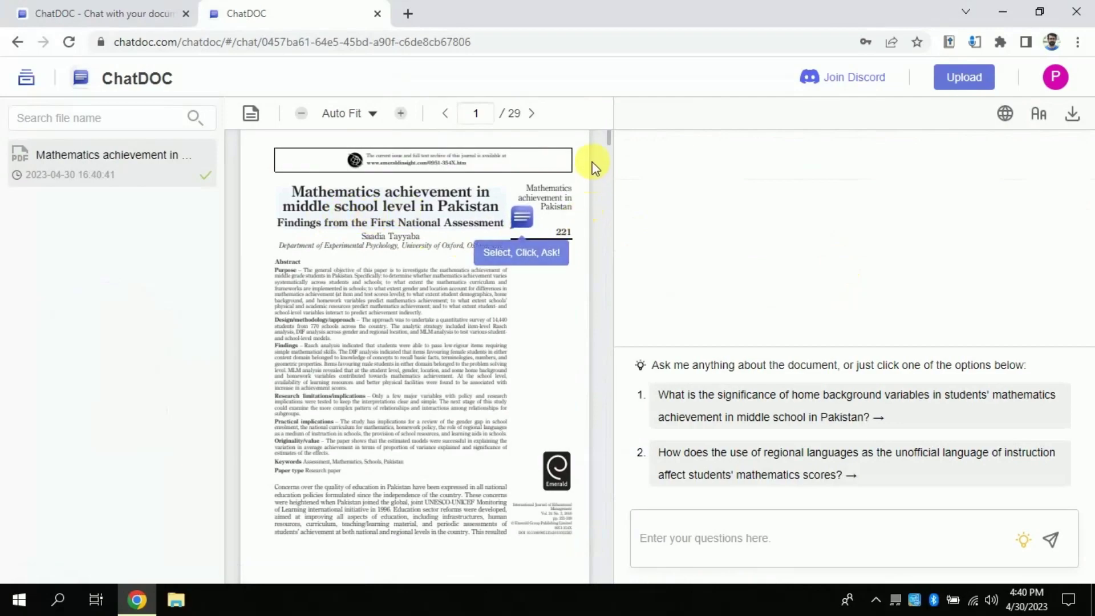
# Ask ChatDOC 'What this article is all about?' and highlight the answer's first sentence.
pyautogui.moveTo(607, 138); pyautogui.dragTo(607, 179)
pyautogui.scroll(10, 607, 188)
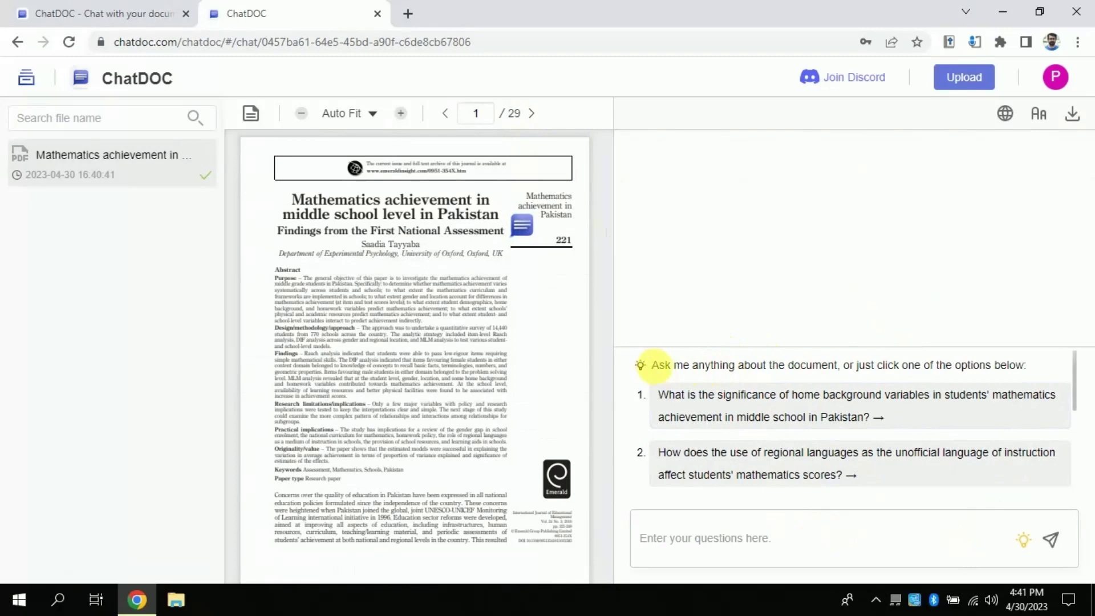
pyautogui.moveTo(654, 365); pyautogui.dragTo(838, 368)
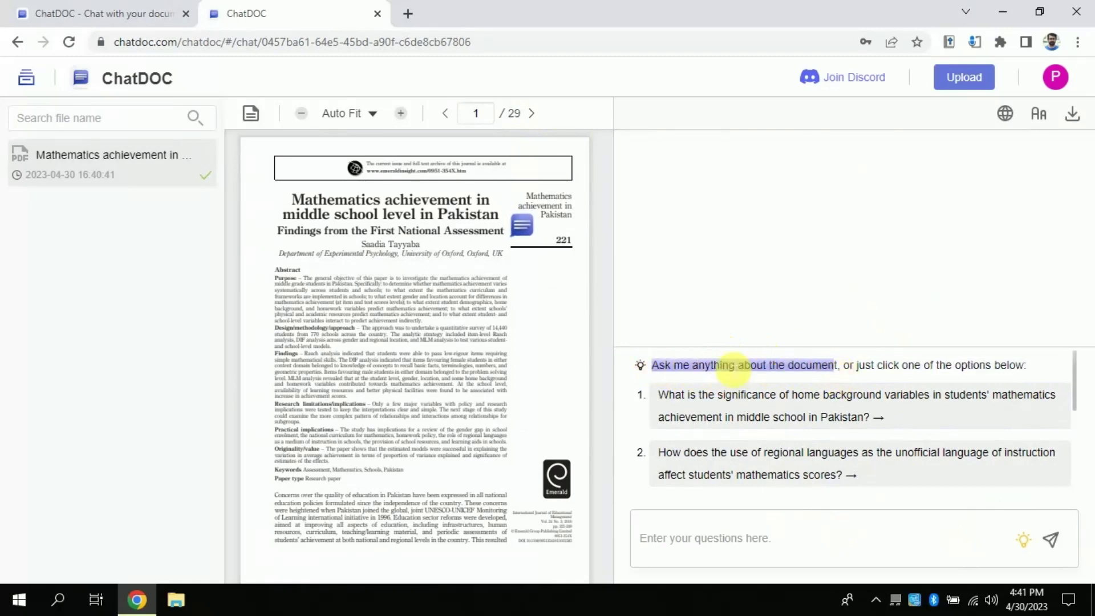
pyautogui.click(720, 549)
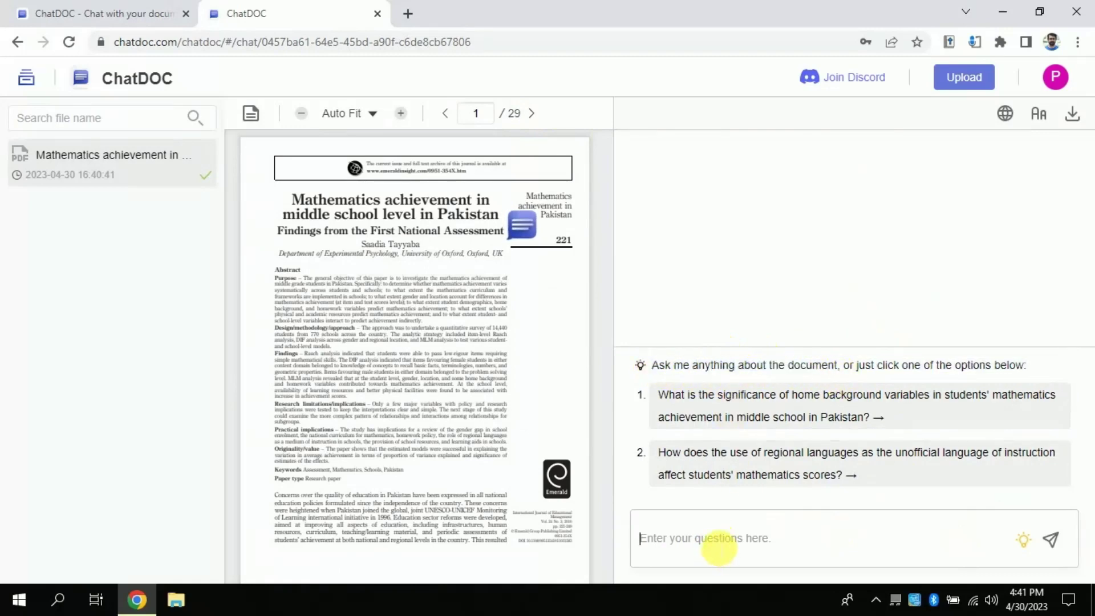
pyautogui.write('Wha')
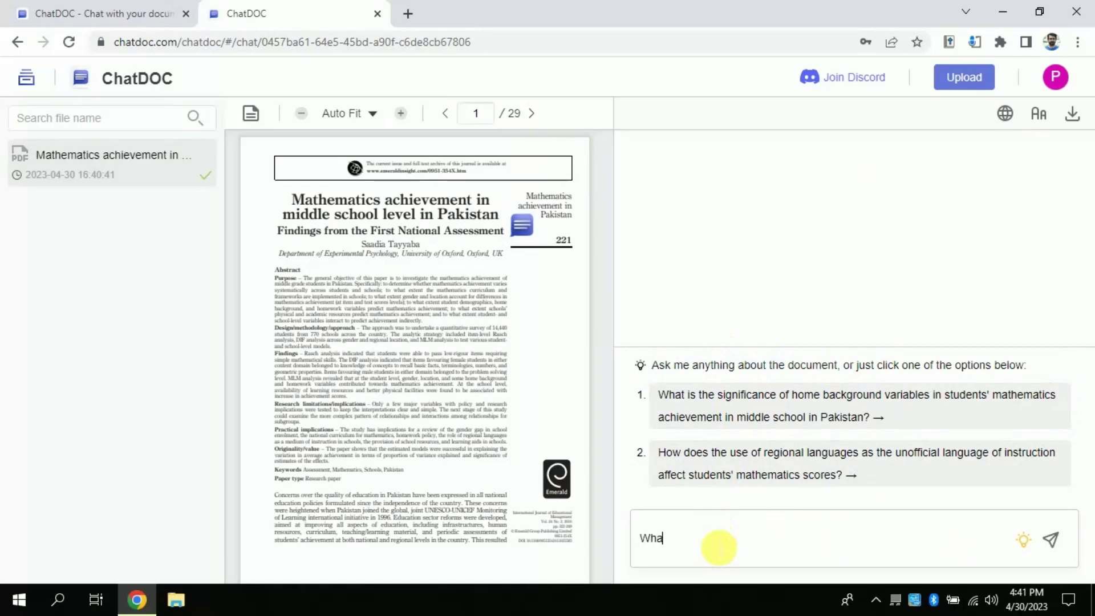
pyautogui.write('t this ')
pyautogui.write('icel')
pyautogui.write('is')
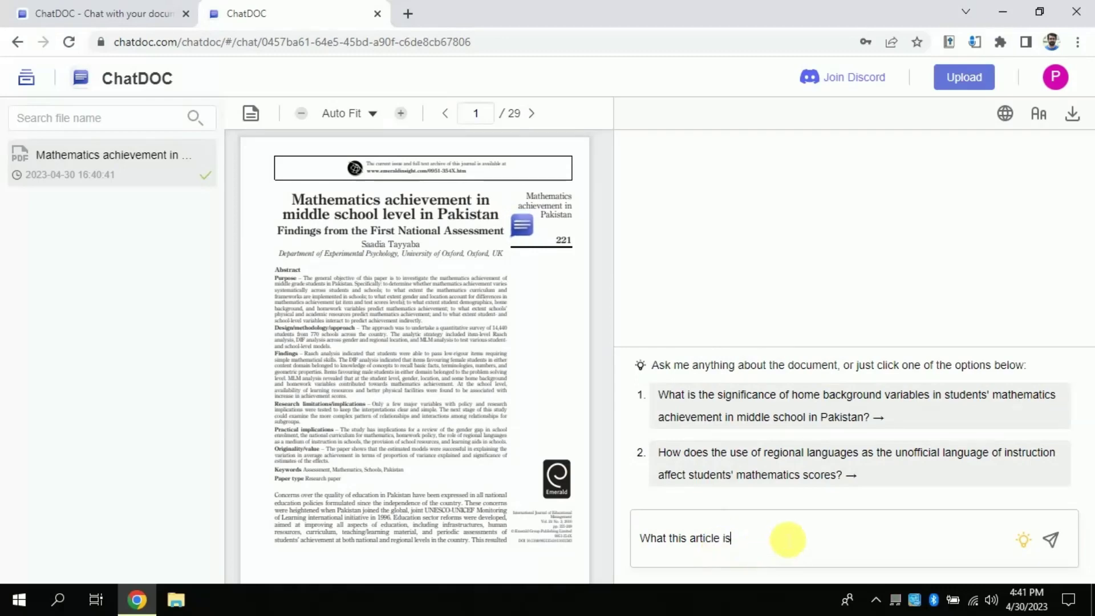
pyautogui.press('Return')
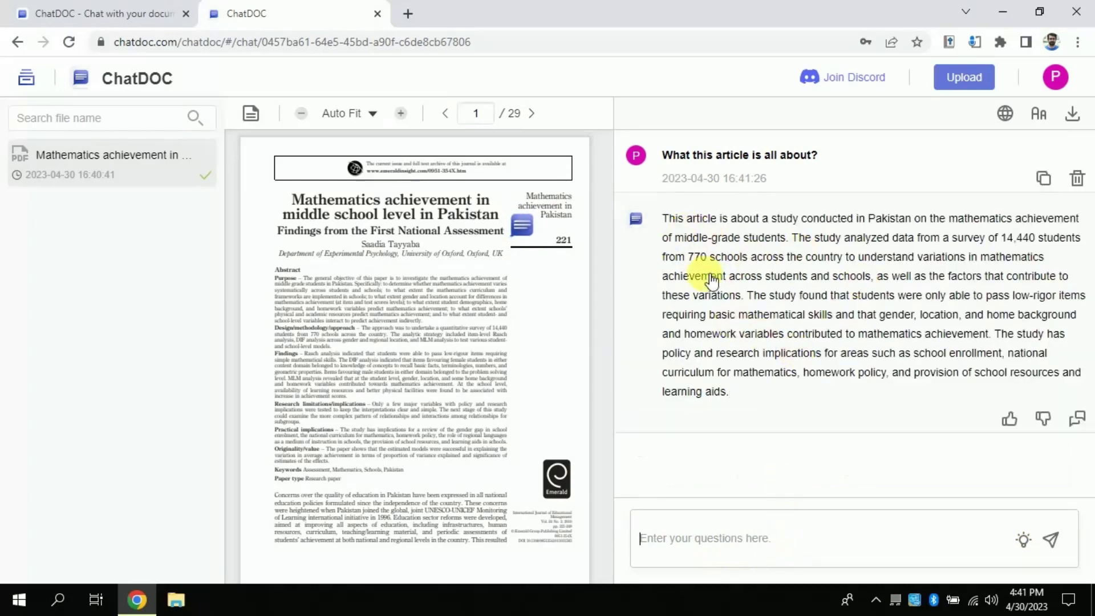
pyautogui.moveTo(663, 219)
pyautogui.mouseDown()
pyautogui.moveTo(913, 220)
pyautogui.moveTo(763, 264)
pyautogui.moveTo(786, 259)
pyautogui.mouseUp()
pyautogui.click(736, 537)
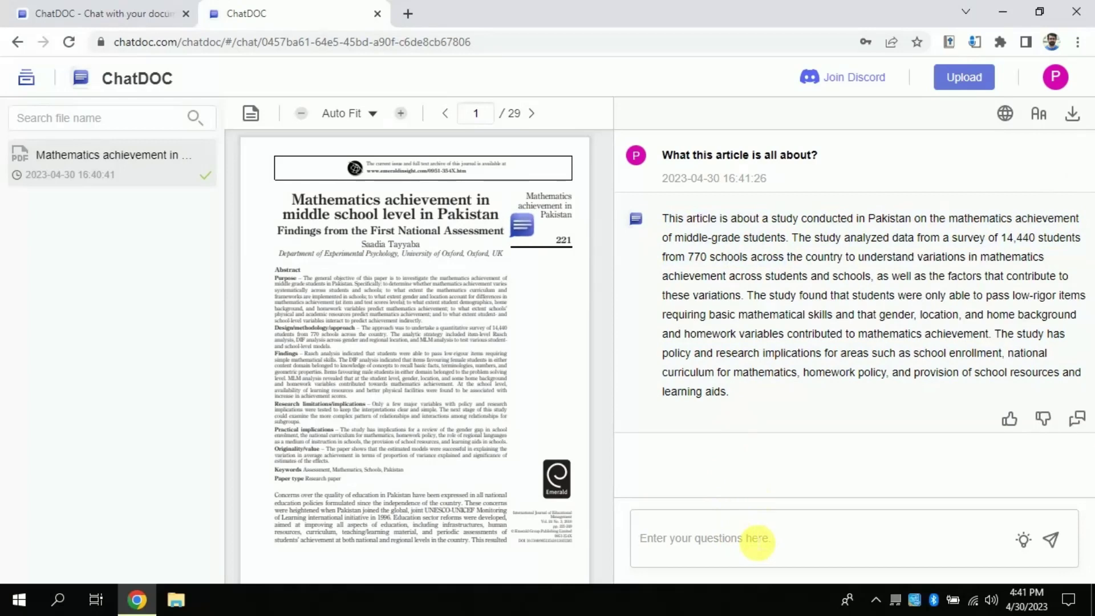
# Ask the study's sample size and highlight the answer: 14,440 students from 770 schools.
pyautogui.write('what is the')
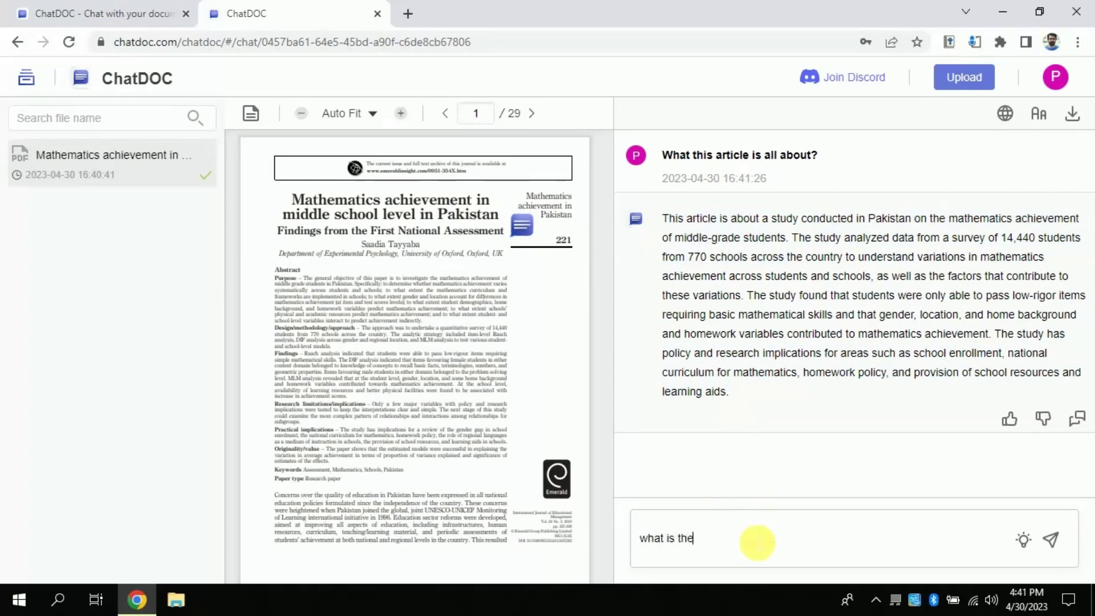
pyautogui.write(' sample size of the stud')
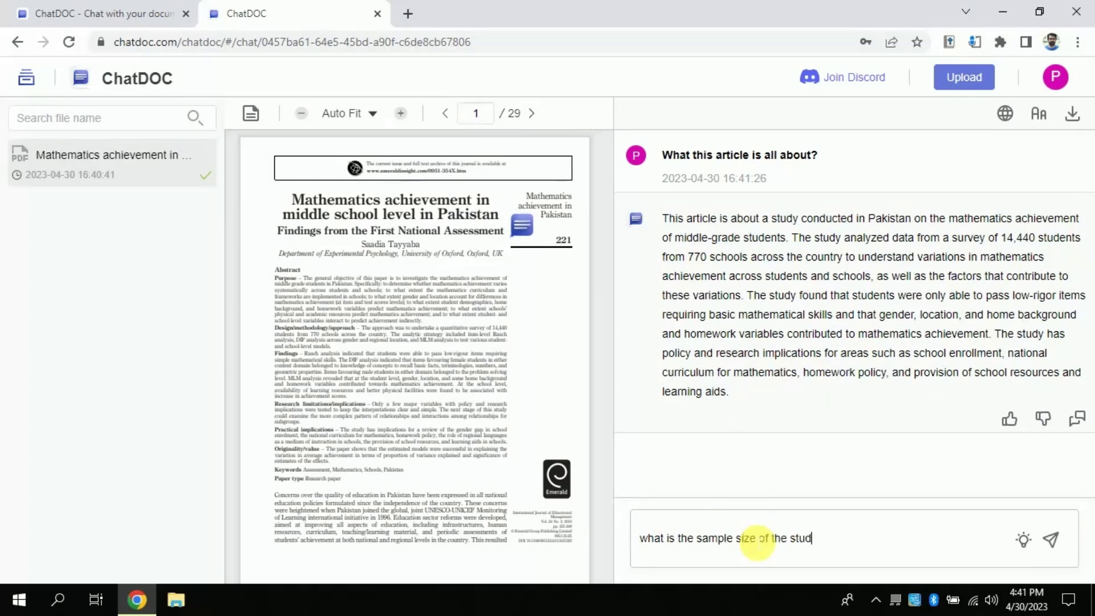
pyautogui.write('y')
pyautogui.press('Return')
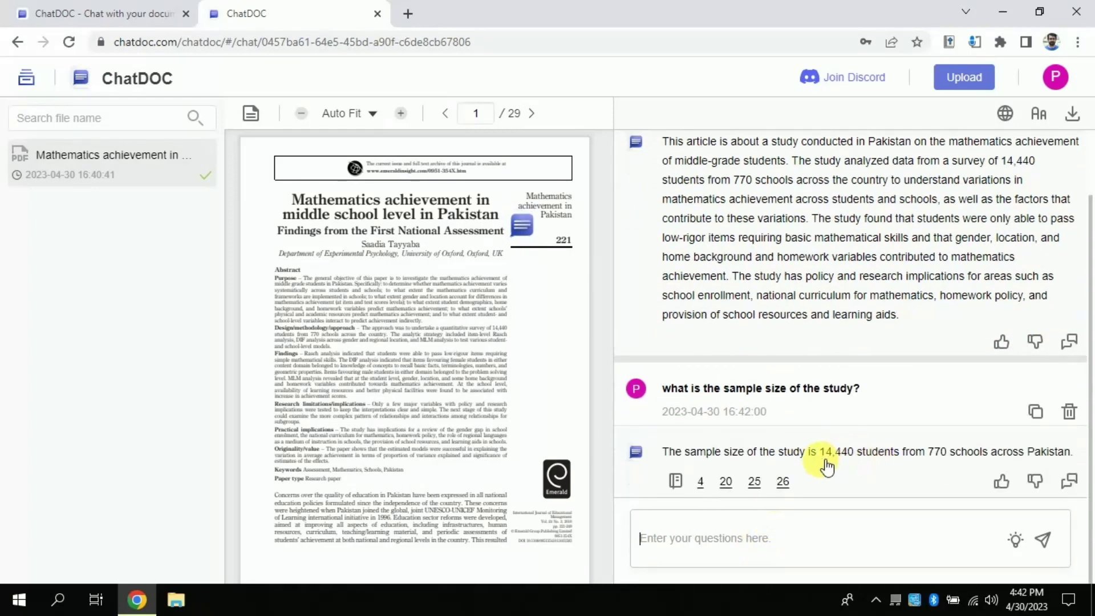
pyautogui.moveTo(826, 457); pyautogui.dragTo(1015, 485)
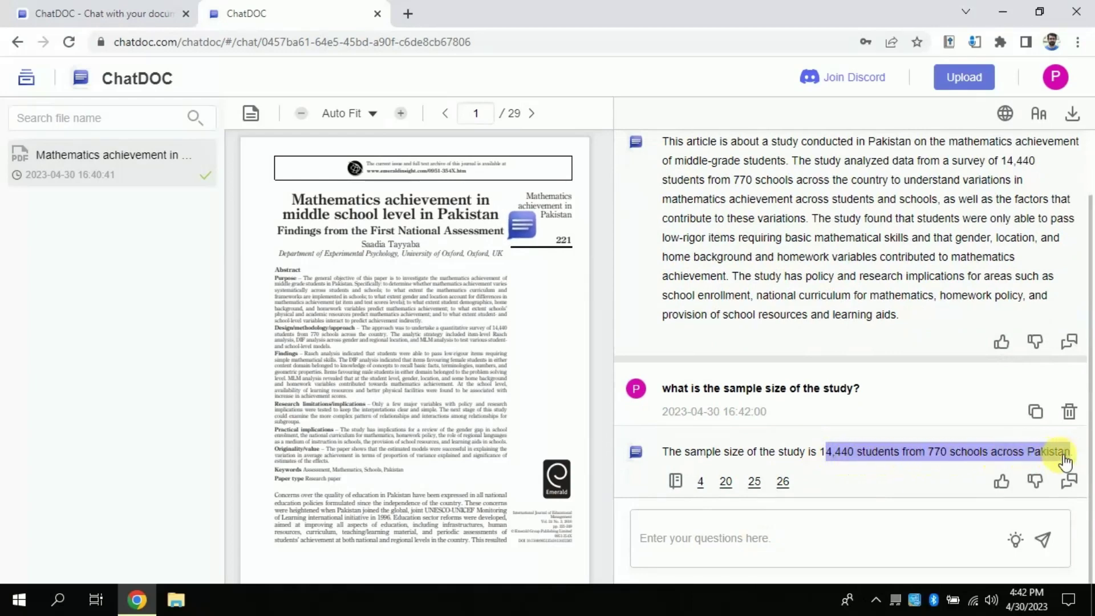
pyautogui.click(820, 547)
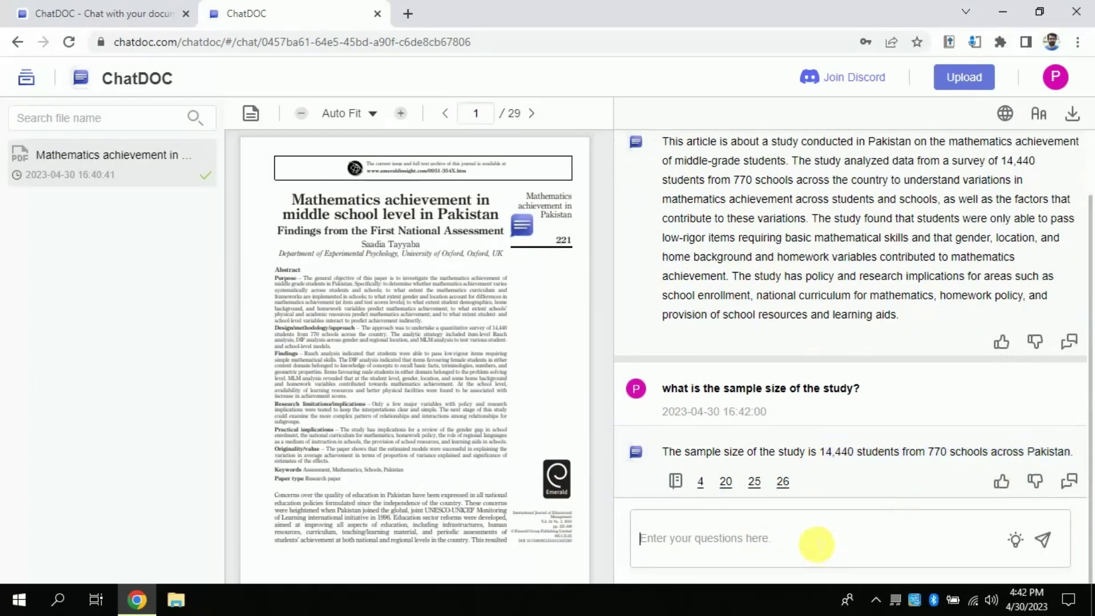
# Ask 'What is the methodology used in the study?' and get the Rasch/multilevel survey answer.
pyautogui.write('What is th')
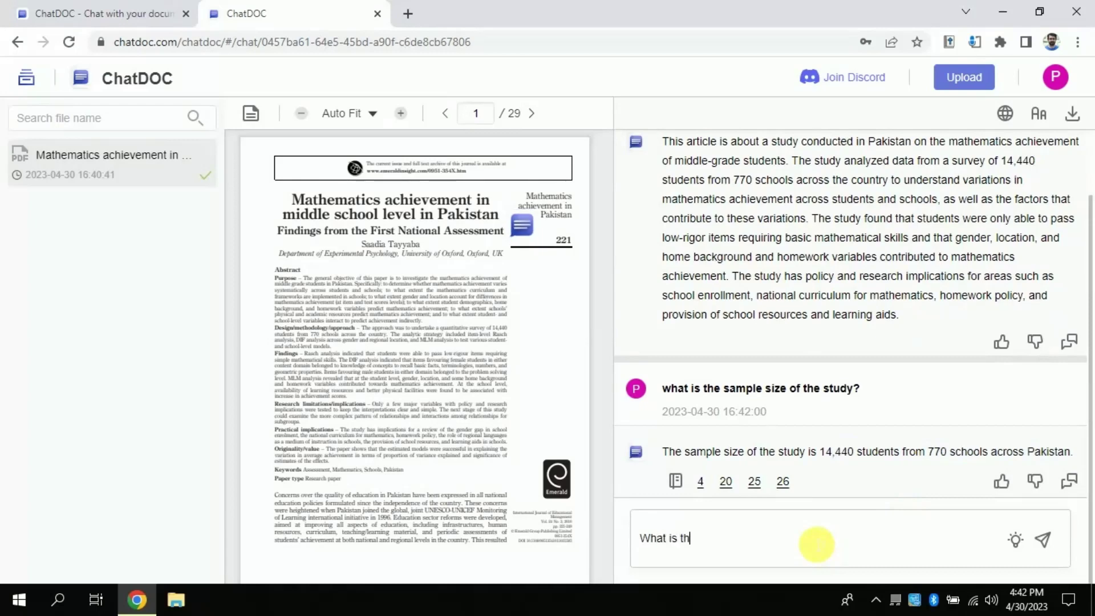
pyautogui.write('e methodology used')
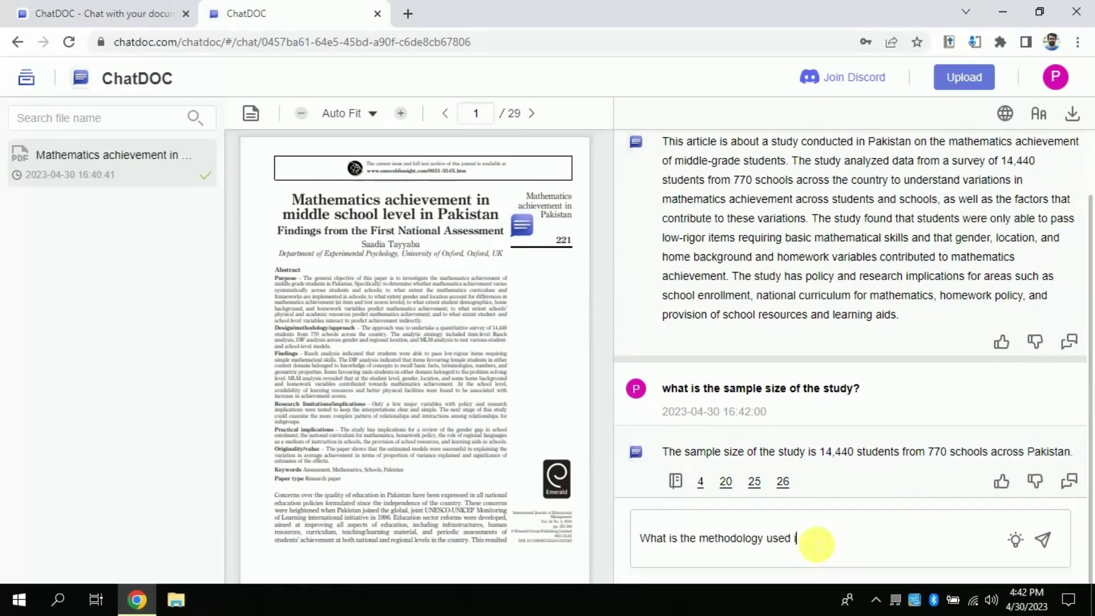
pyautogui.write('in ')
pyautogui.write('y?')
pyautogui.press('Return')
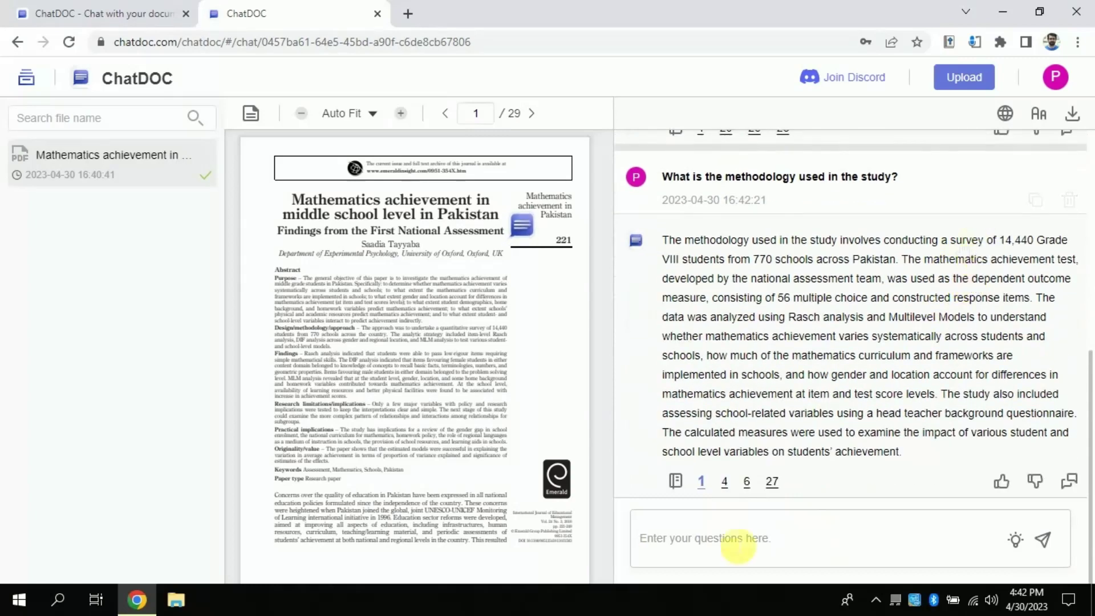
# Ask ChatDOC 'what are few findings?' about the paper.
pyautogui.click(737, 547)
pyautogui.write('what ')
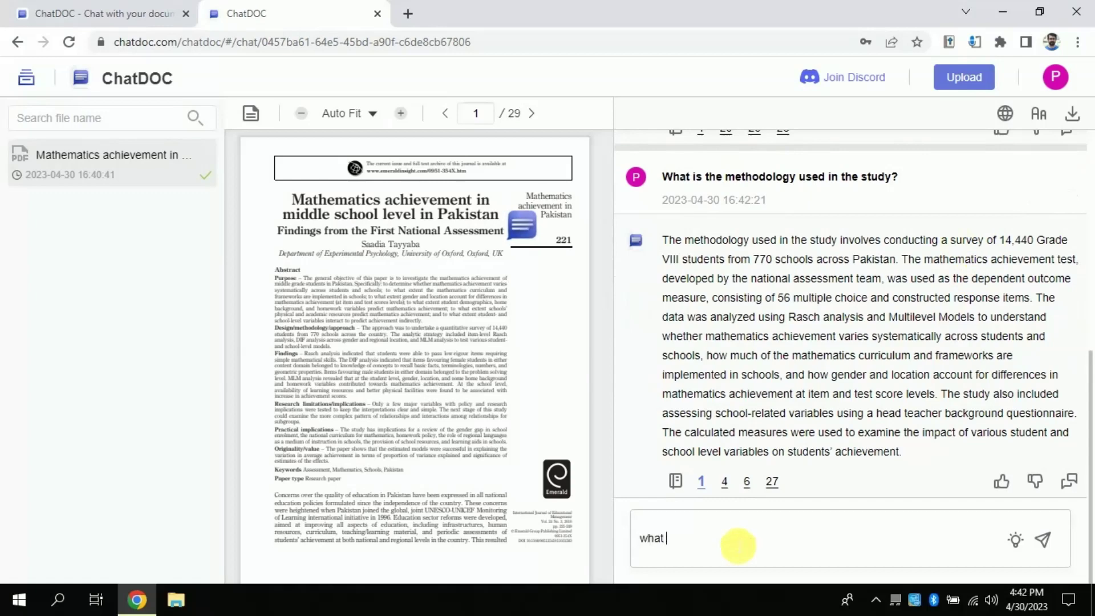
pyautogui.write('are f')
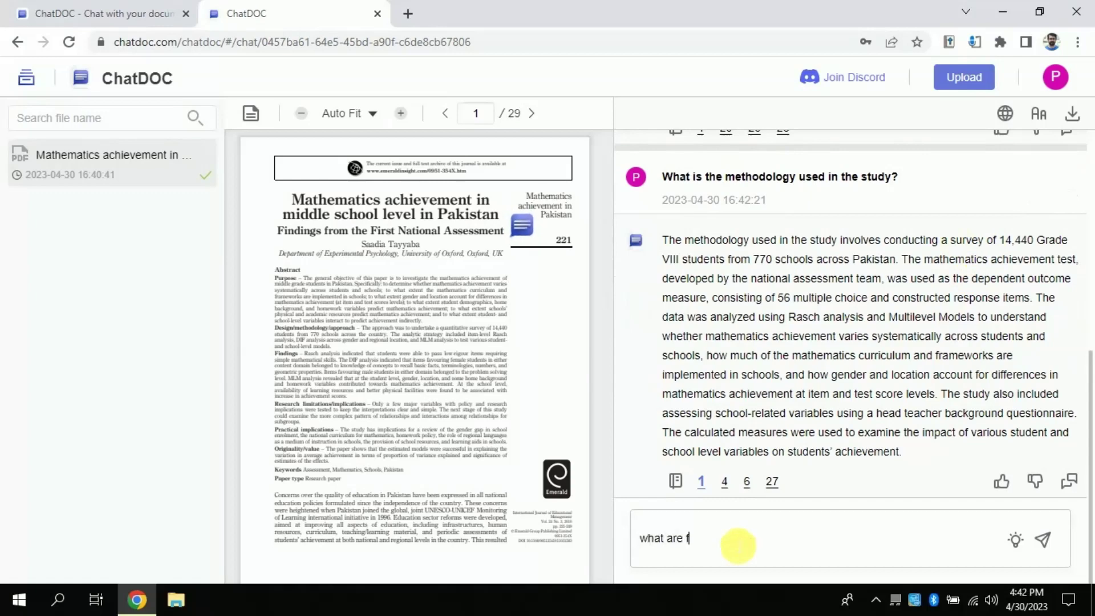
pyautogui.write('dings?')
pyautogui.press('Return')
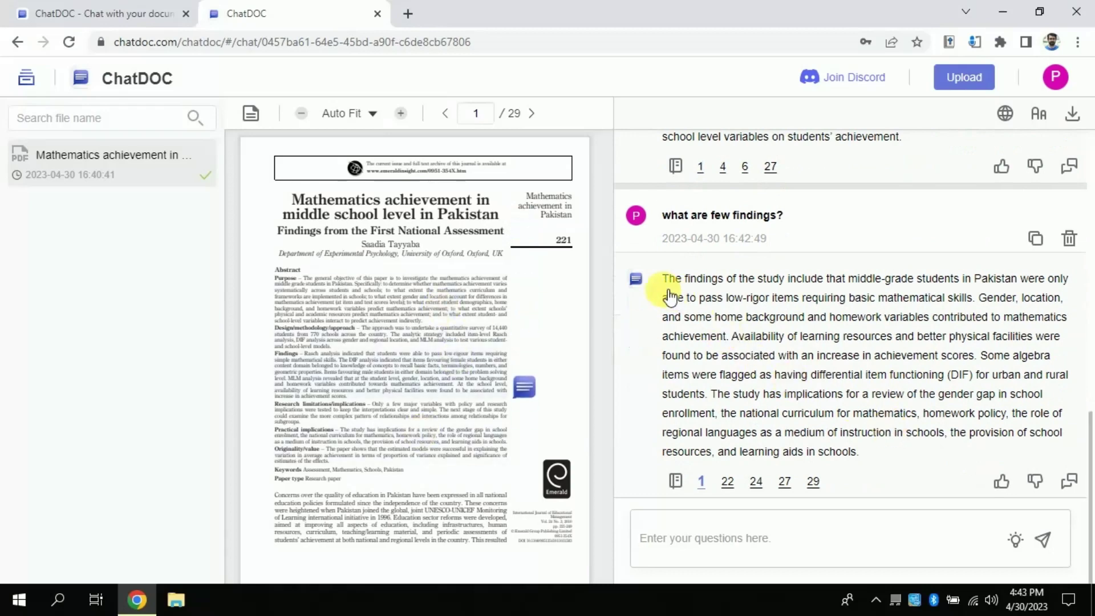
# Read through ChatDOC's findings answer, highlighting its opening sentences.
pyautogui.moveTo(667, 285); pyautogui.dragTo(917, 288)
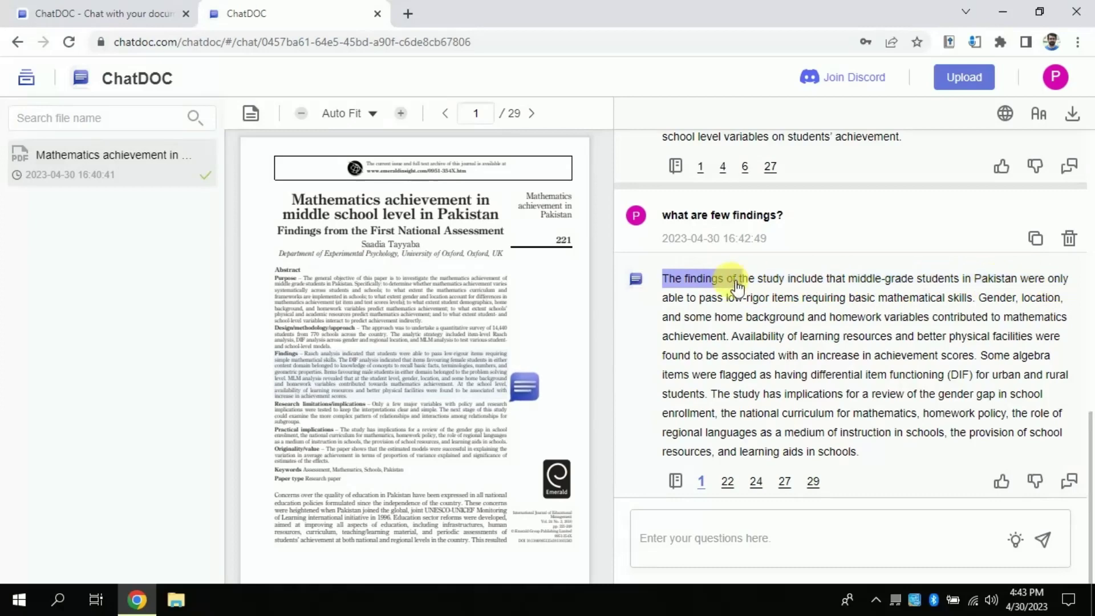
pyautogui.moveTo(916, 288)
pyautogui.mouseDown()
pyautogui.moveTo(850, 298)
pyautogui.moveTo(971, 298)
pyautogui.moveTo(796, 324)
pyautogui.moveTo(1022, 325)
pyautogui.moveTo(707, 333)
pyautogui.moveTo(726, 341)
pyautogui.mouseUp()
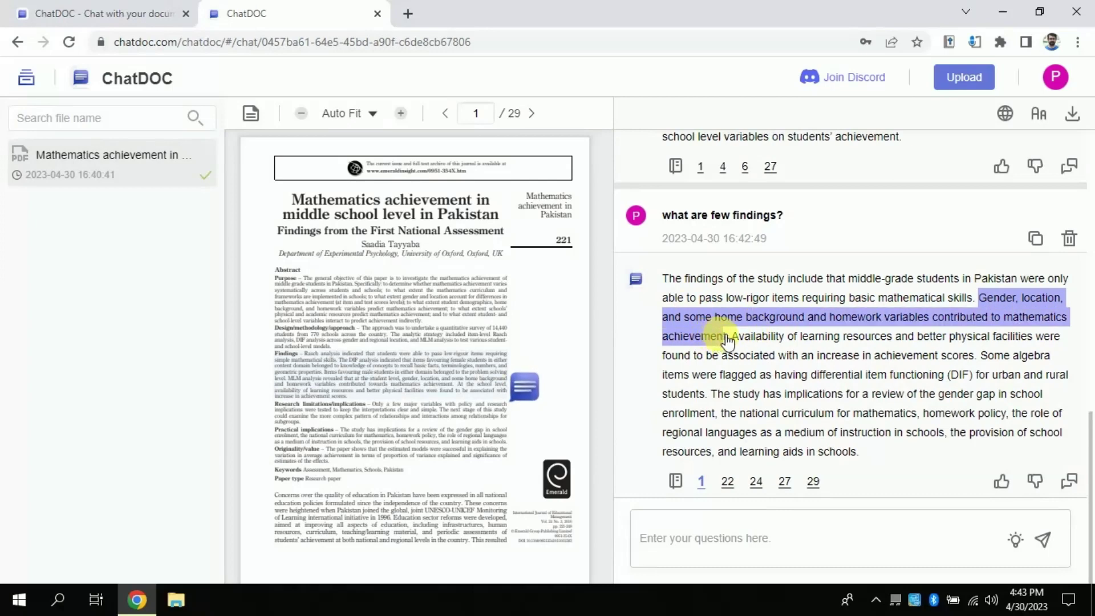
pyautogui.click(746, 369)
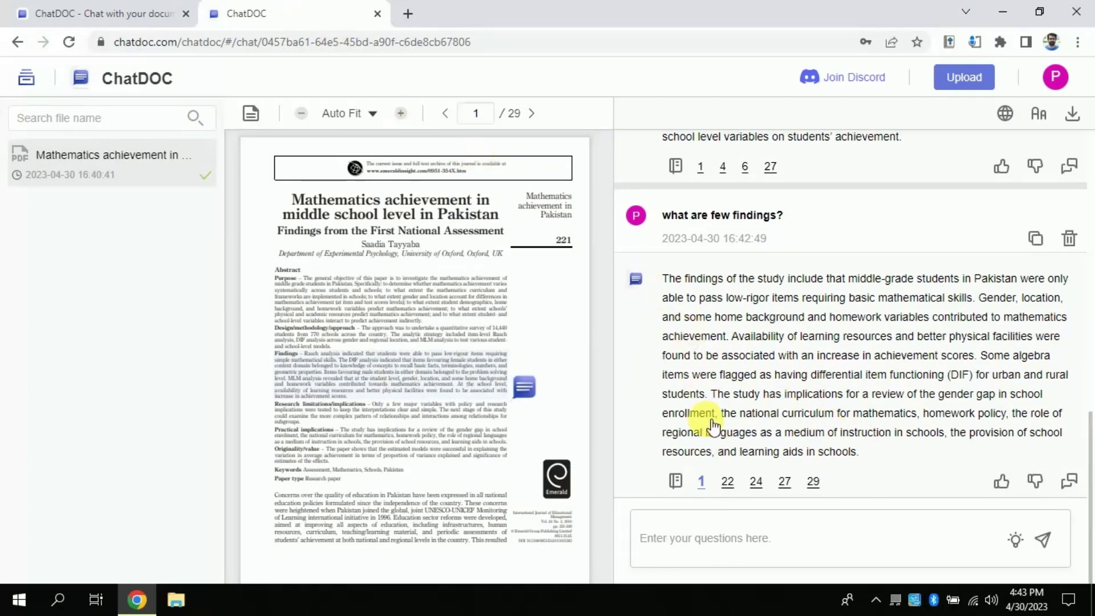
pyautogui.scroll(10, 857, 418)
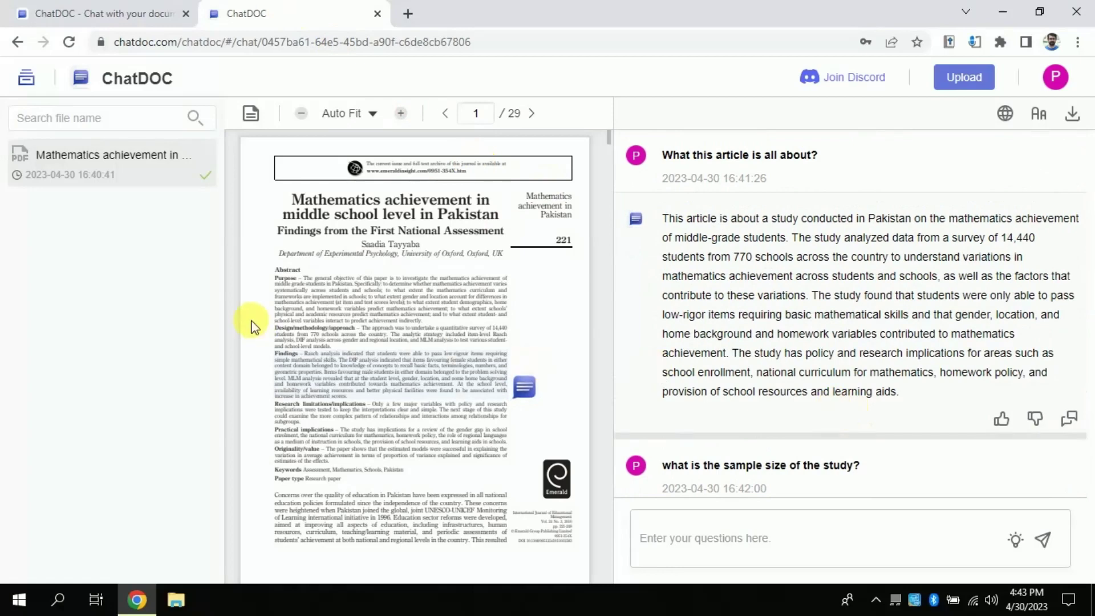
pyautogui.moveTo(766, 317)
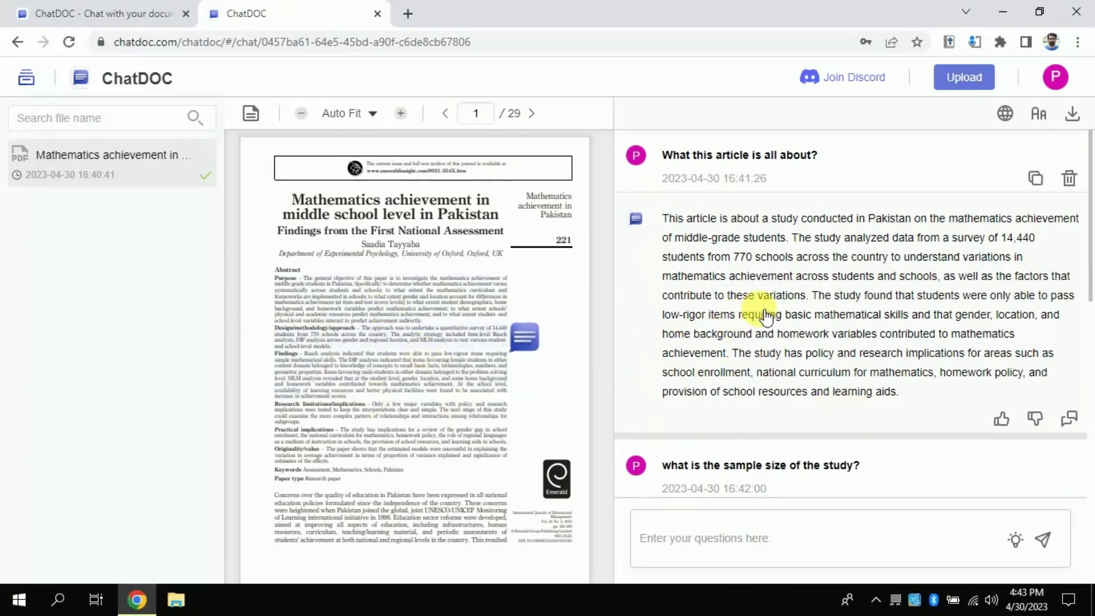
pyautogui.scroll(-5, 799, 342)
pyautogui.scroll(-8, 823, 356)
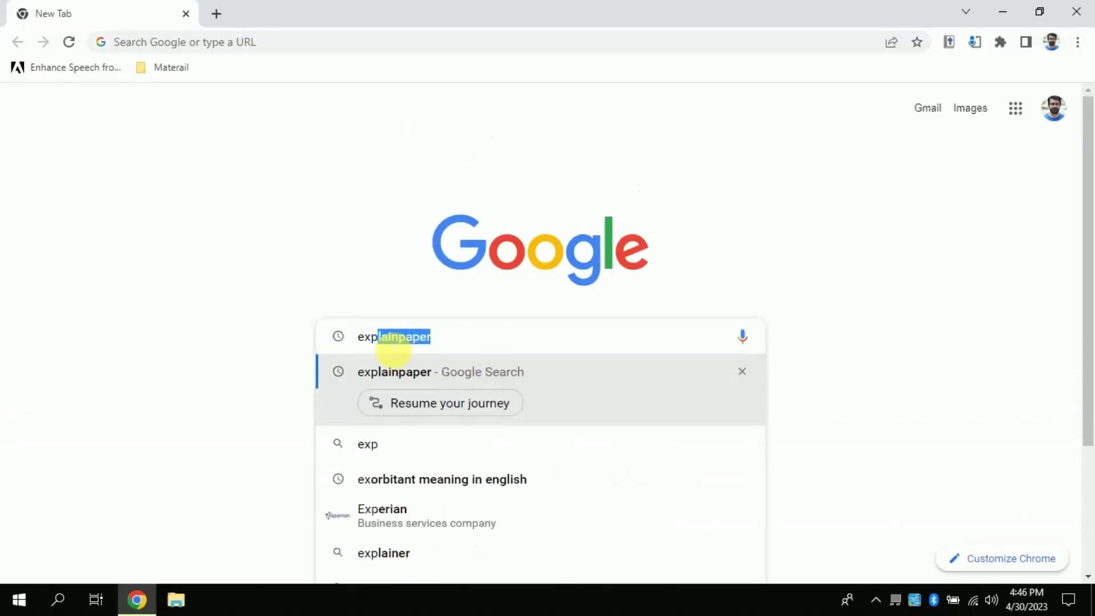
# Search Google for 'explainpaper' using the earlier search suggestion.
pyautogui.write('lan')
pyautogui.press('BackSpace')
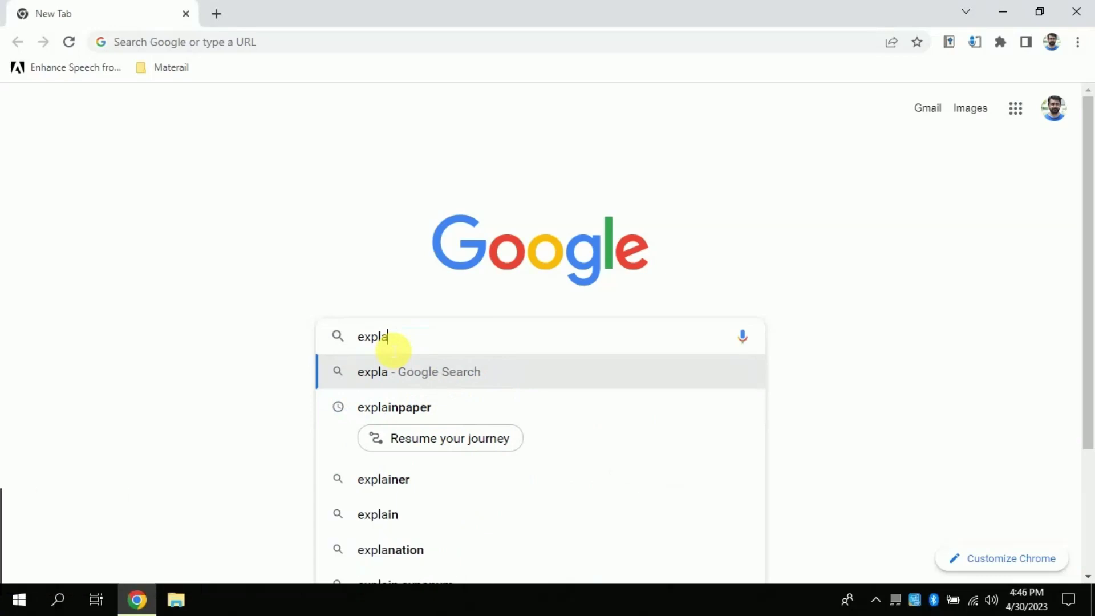
pyautogui.press('Down')
pyautogui.press('Return')
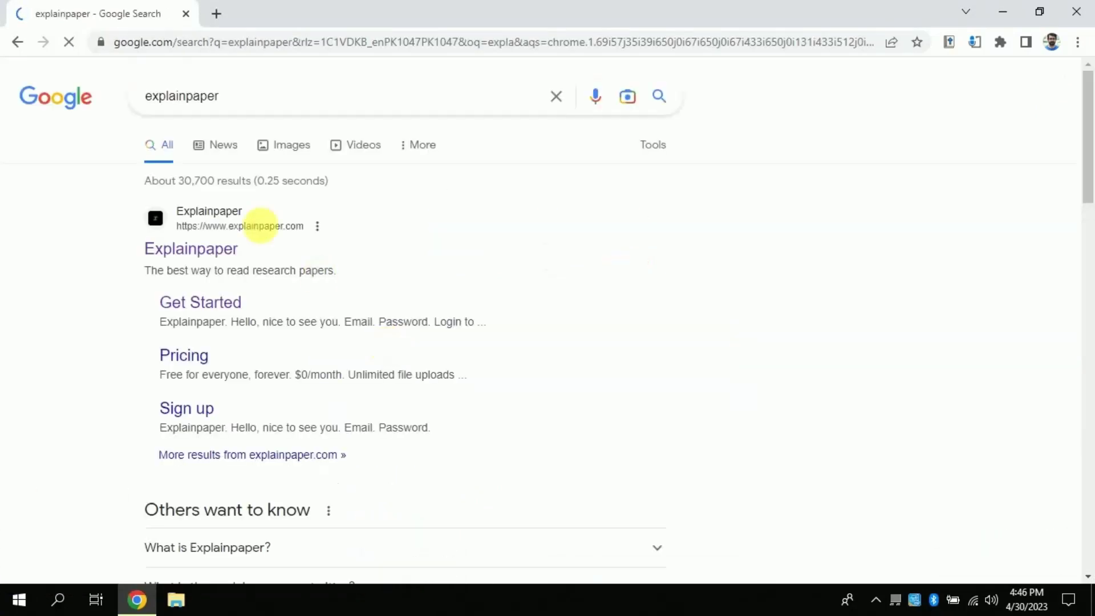
# Open the Explainpaper site, start it for free, and sign in with Google.
pyautogui.click(188, 251)
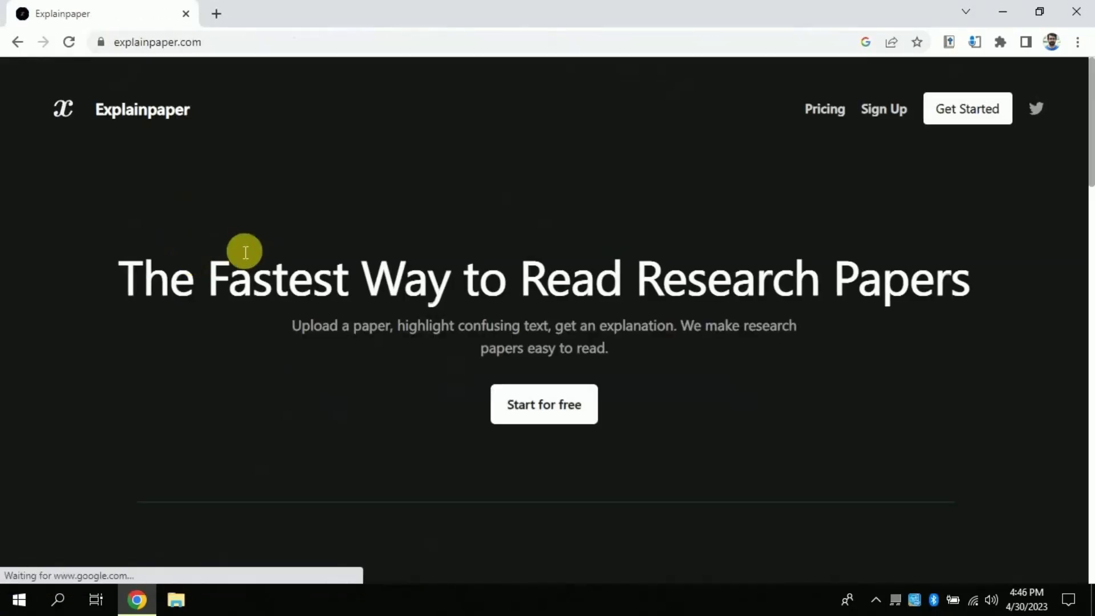
pyautogui.click(534, 406)
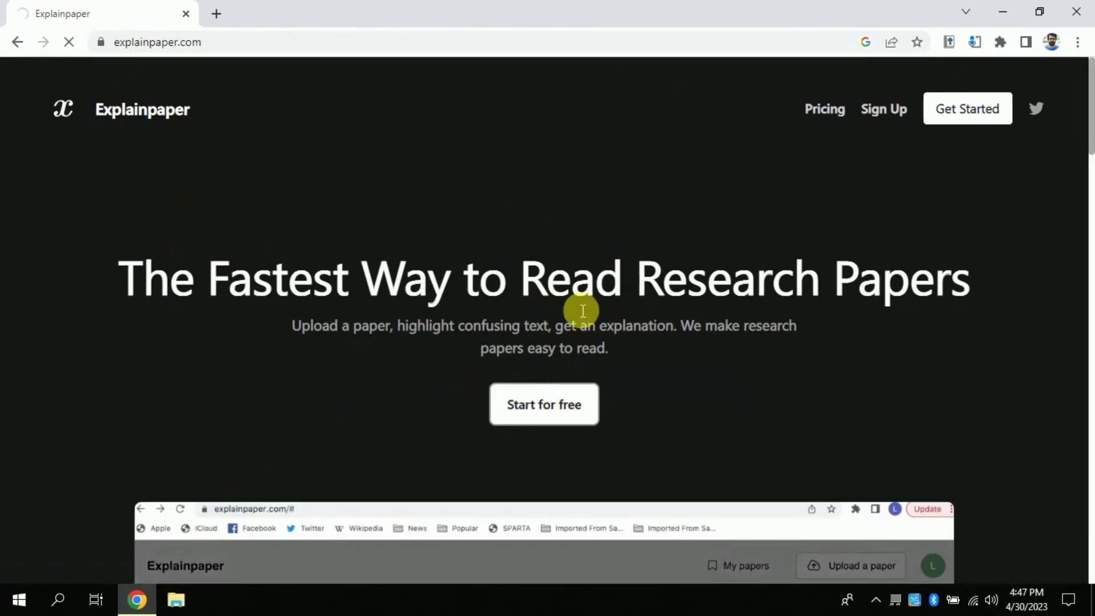
pyautogui.scroll(-5, 1086, 223)
pyautogui.scroll(-3, 1087, 228)
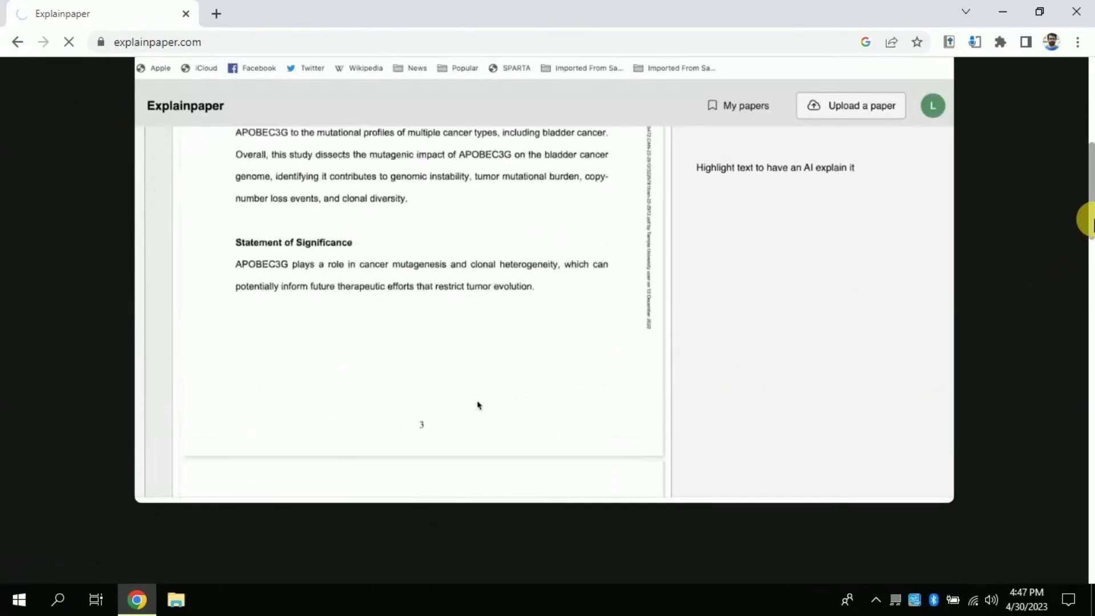
pyautogui.scroll(-2, 1089, 237)
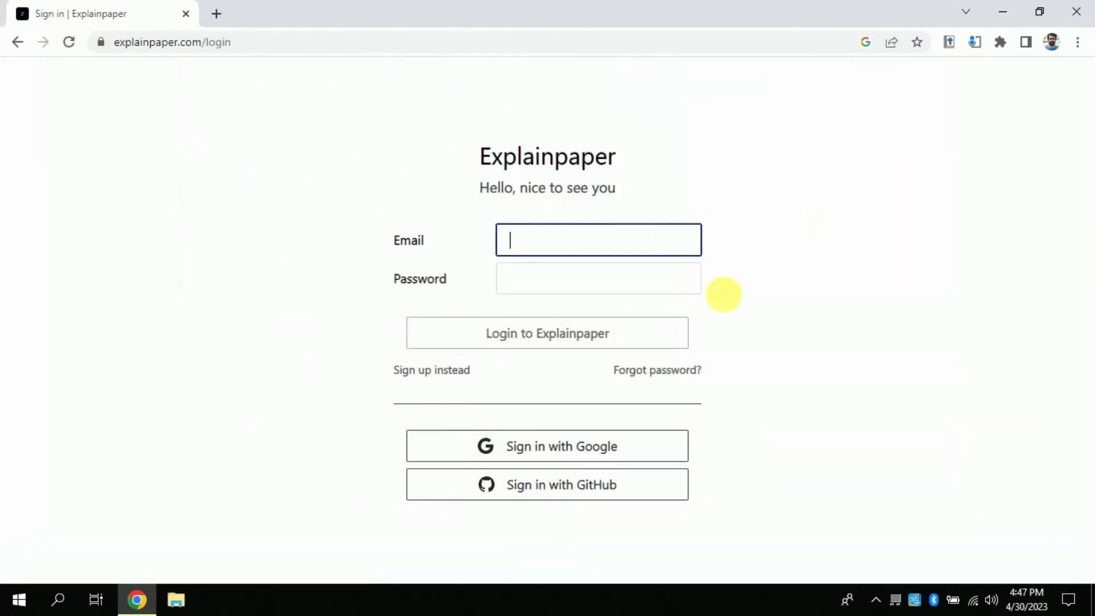
pyautogui.click(542, 451)
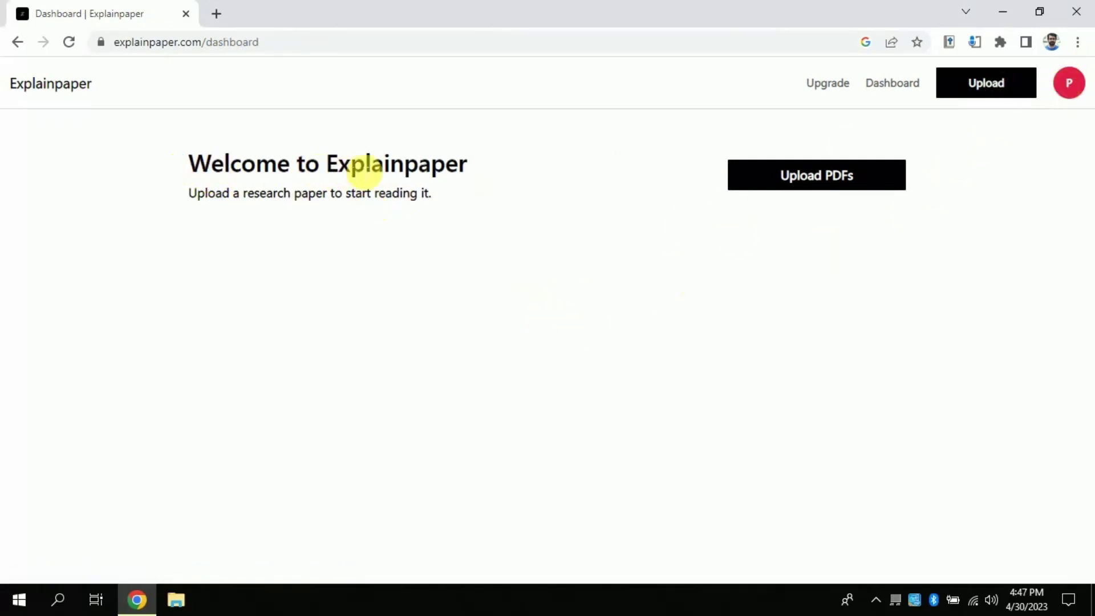
# Upload 'Mathematics achievement in Pakistan' from the Desktop and begin reading it.
pyautogui.click(823, 178)
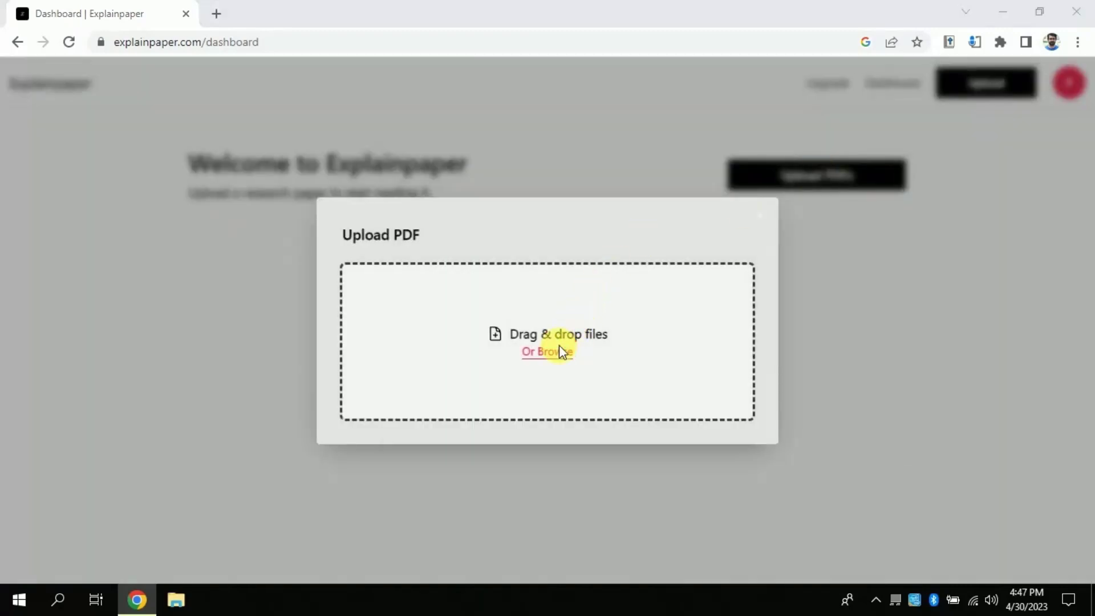
pyautogui.click(559, 349)
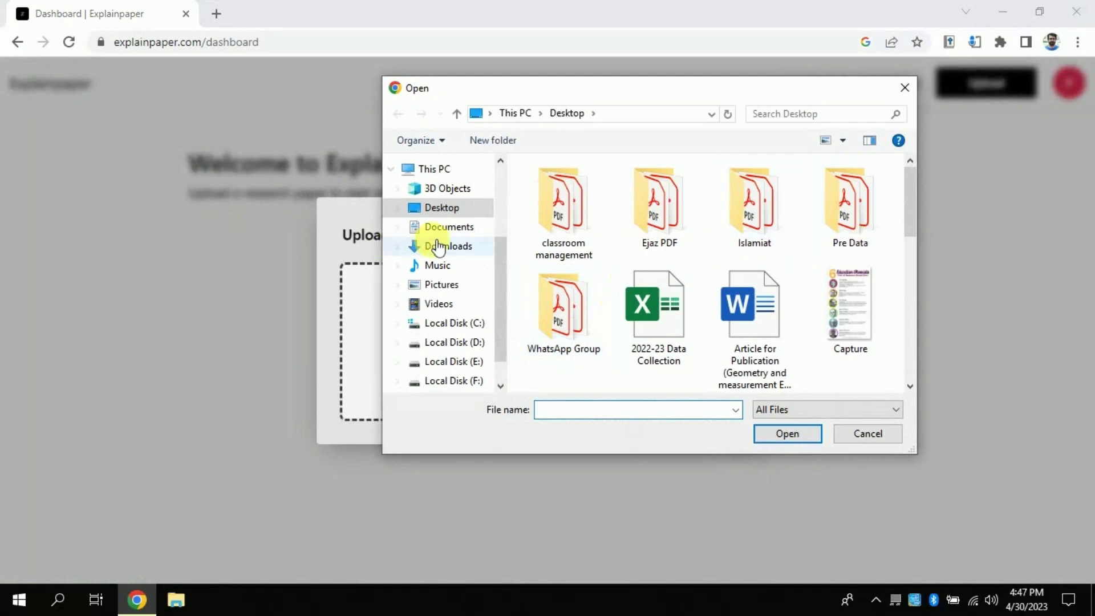
pyautogui.moveTo(908, 227); pyautogui.dragTo(909, 340)
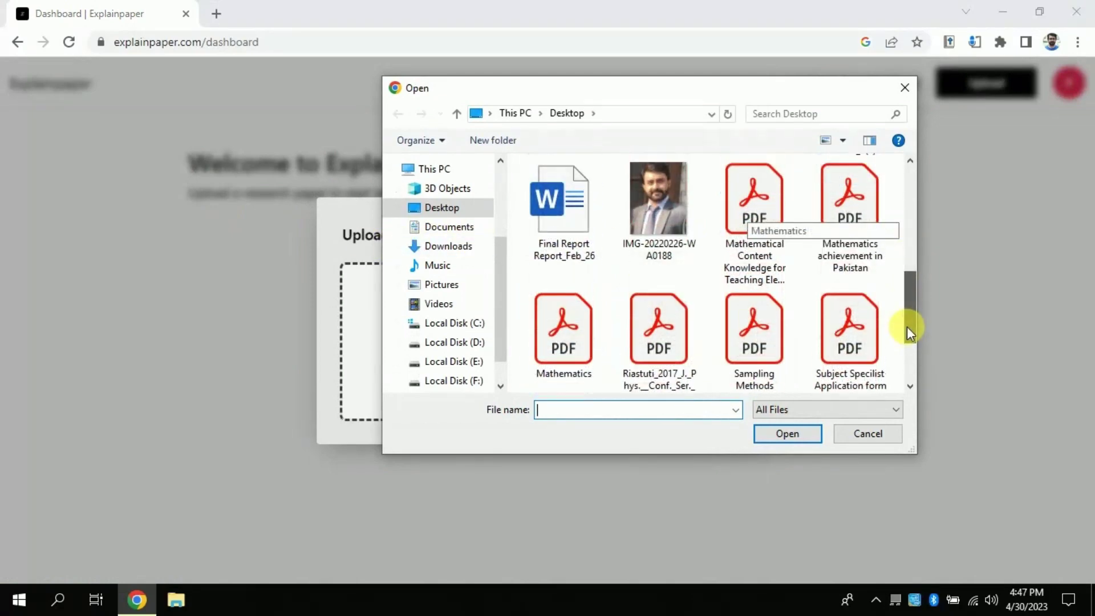
pyautogui.click(847, 263)
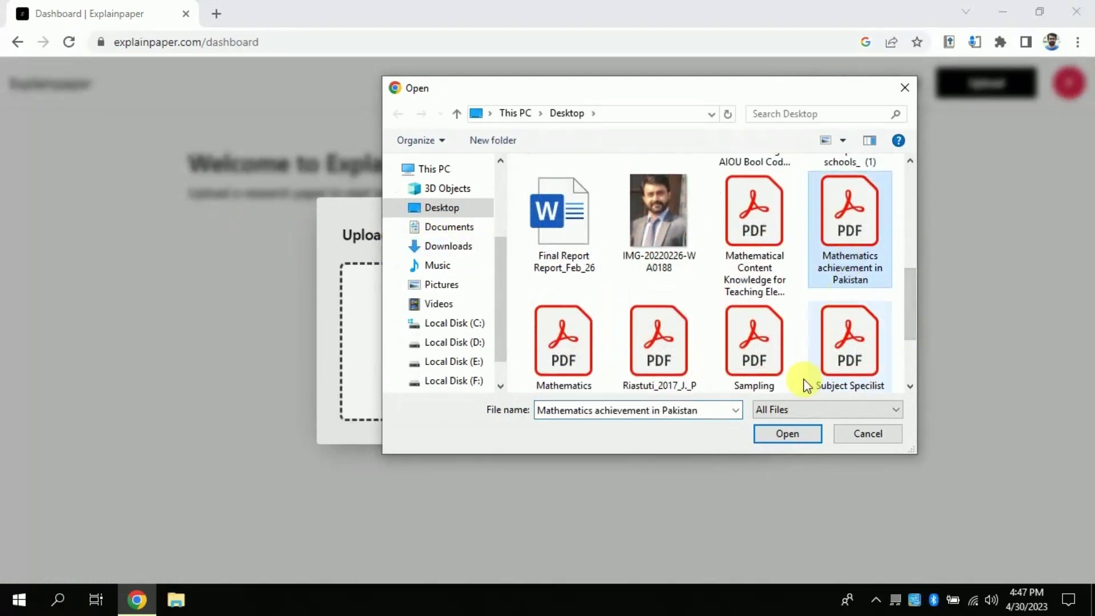
pyautogui.click(783, 432)
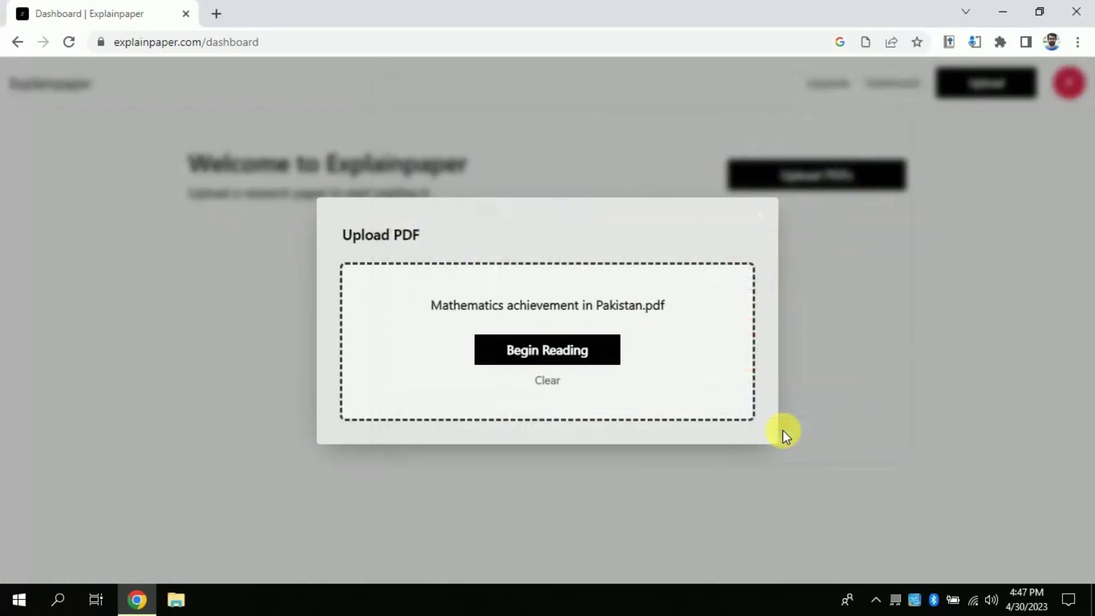
pyautogui.click(538, 356)
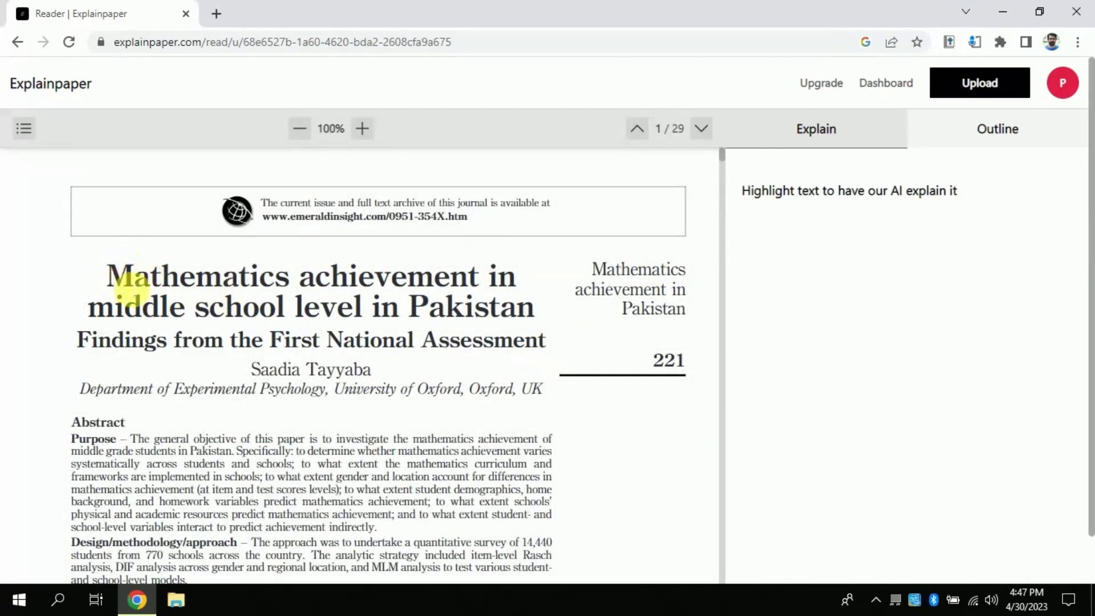
pyautogui.scroll(-2, 721, 162)
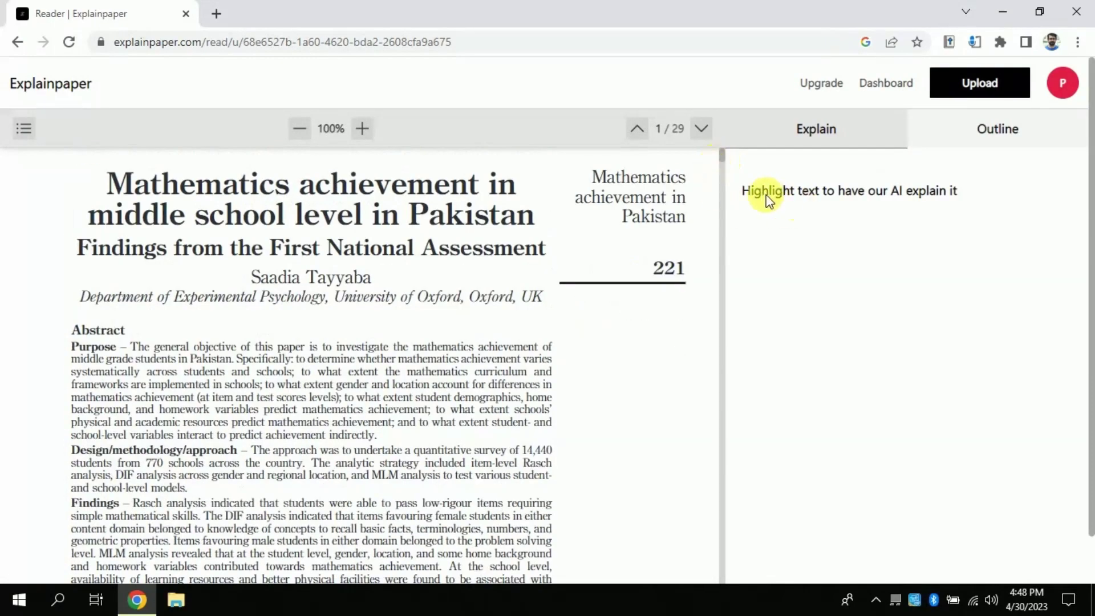
pyautogui.moveTo(742, 193); pyautogui.dragTo(958, 204)
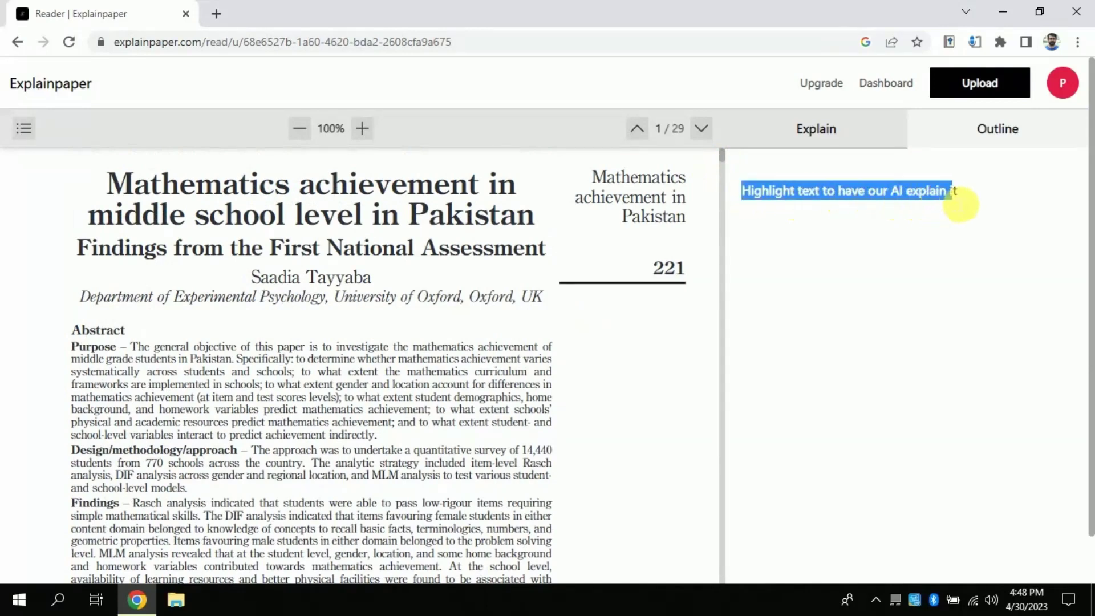
pyautogui.click(960, 203)
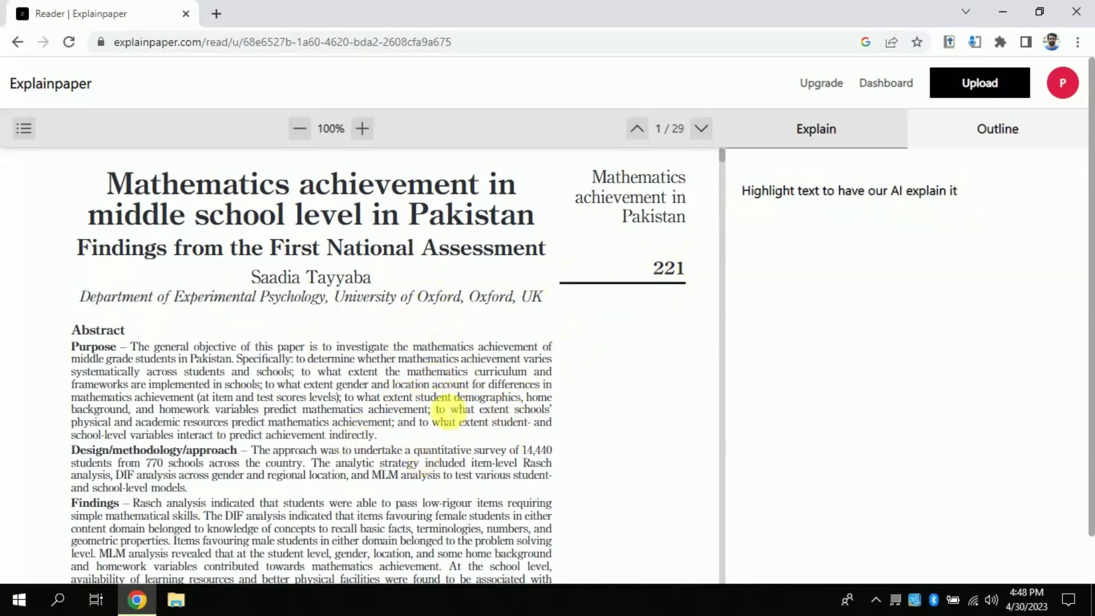
# Select 'quantitative survey' in the Design/methodology paragraph and generate its explanation.
pyautogui.moveTo(430, 455); pyautogui.dragTo(505, 453)
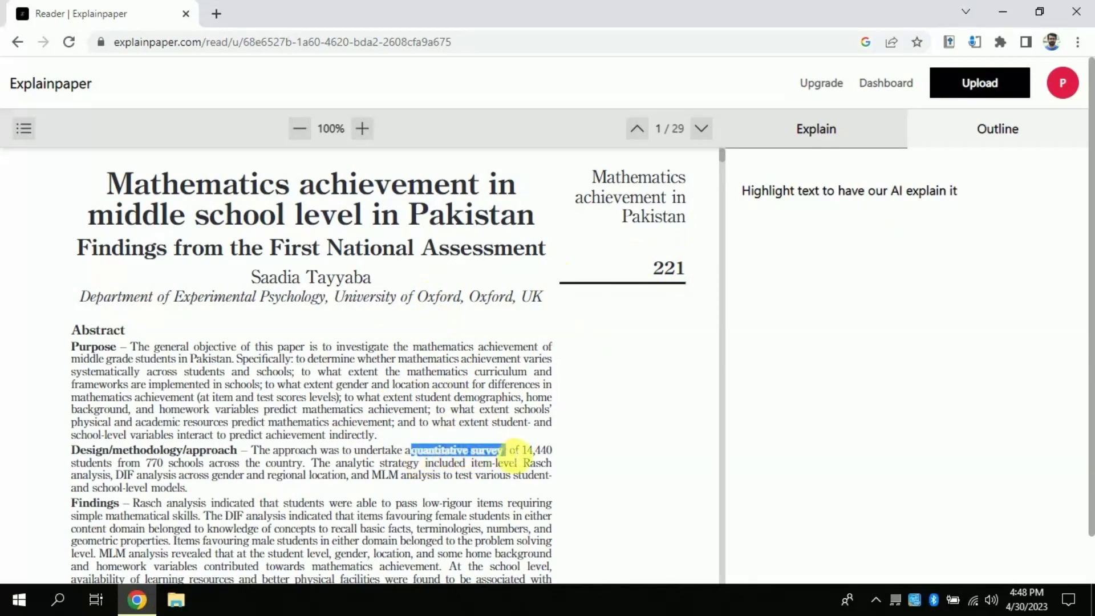
pyautogui.click(774, 252)
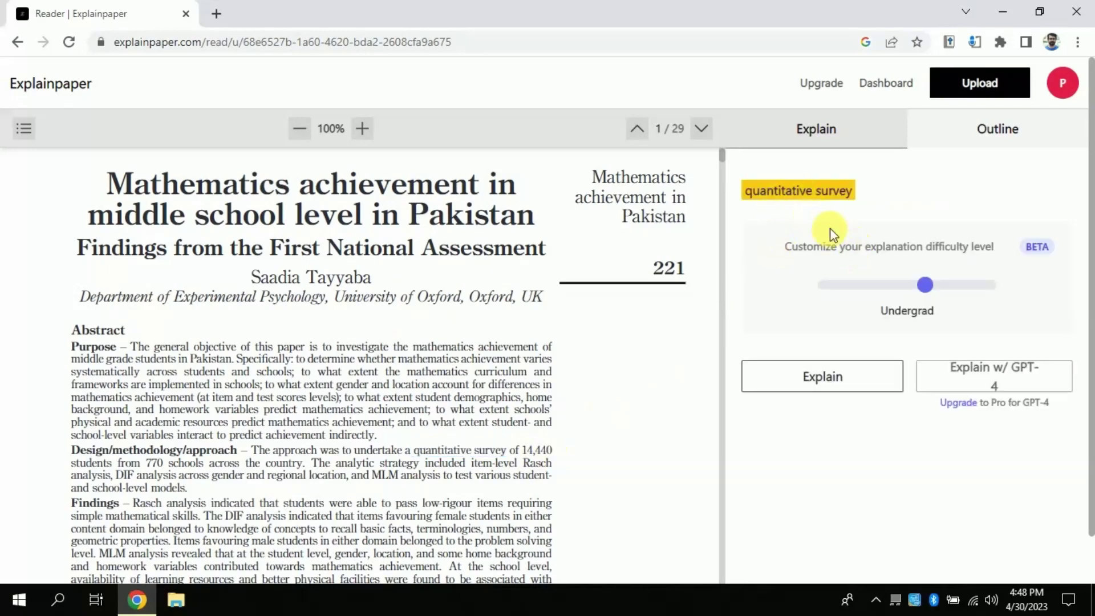
pyautogui.click(816, 386)
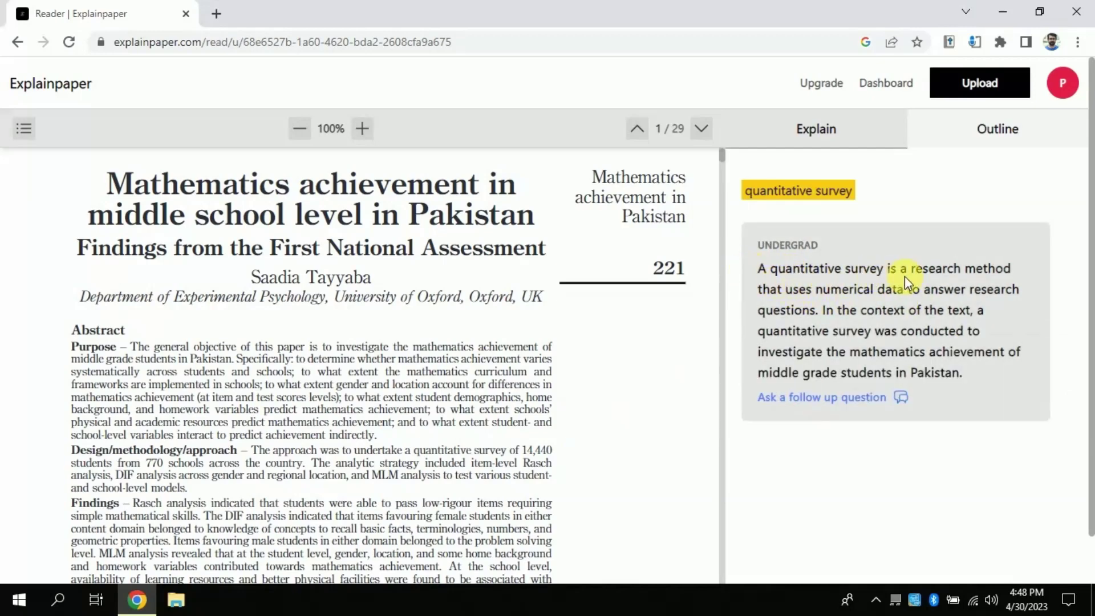
# Read through the quantitative survey explanation, highlighting its first sentences.
pyautogui.moveTo(759, 272); pyautogui.dragTo(984, 275)
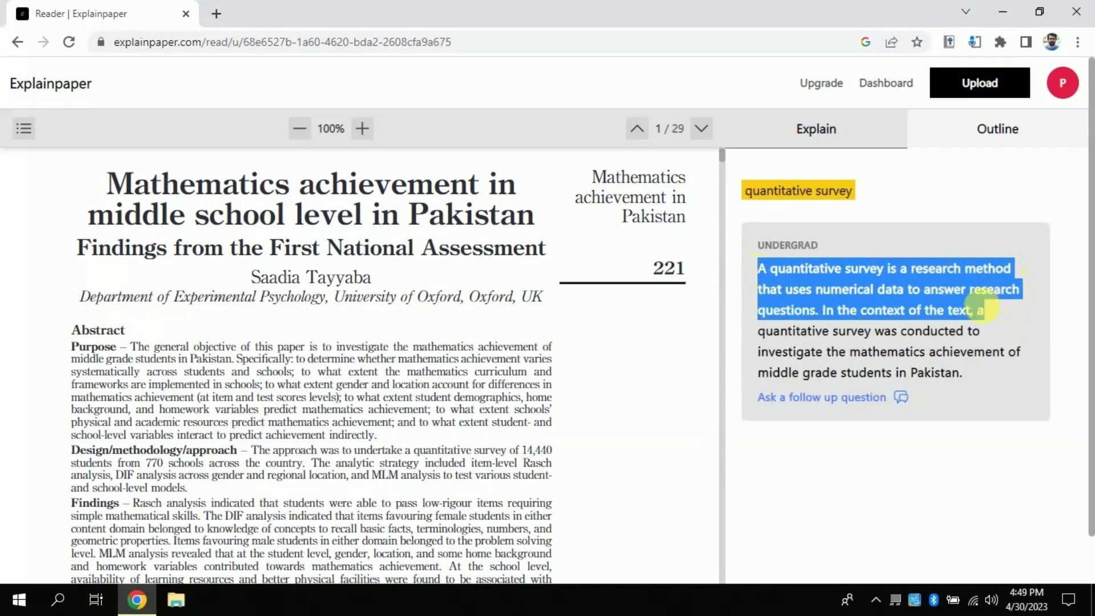
pyautogui.moveTo(1013, 279); pyautogui.dragTo(962, 355)
pyautogui.click(723, 303)
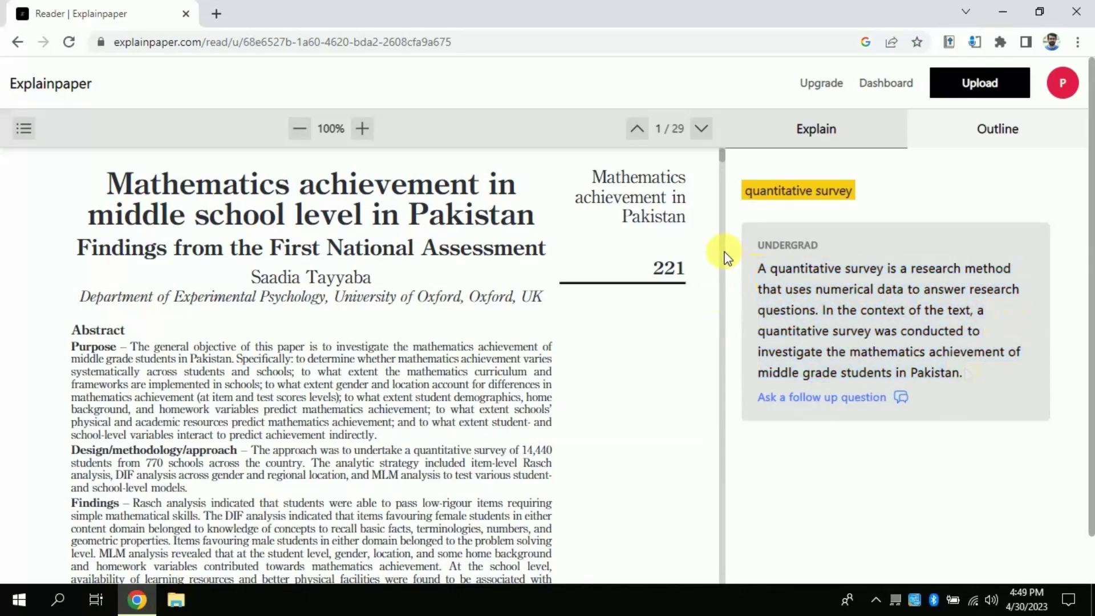
pyautogui.scroll(-1, 727, 252)
pyautogui.scroll(-6, 695, 263)
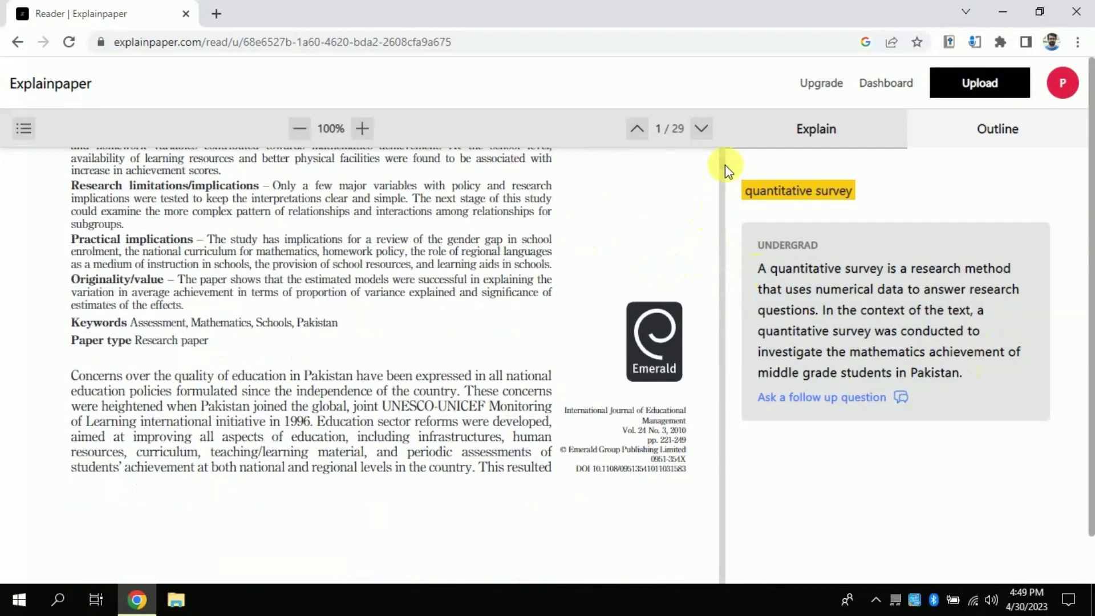
pyautogui.scroll(3, 728, 170)
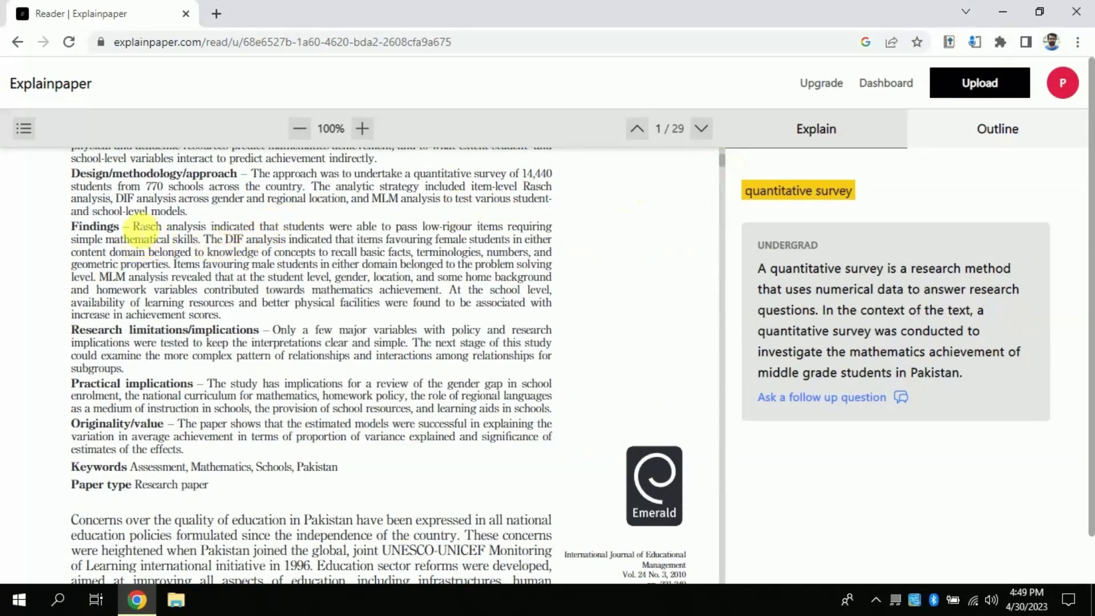
# Explain 'Rasch analysis' from the Findings paragraph and review the answer.
pyautogui.moveTo(134, 227); pyautogui.dragTo(210, 229)
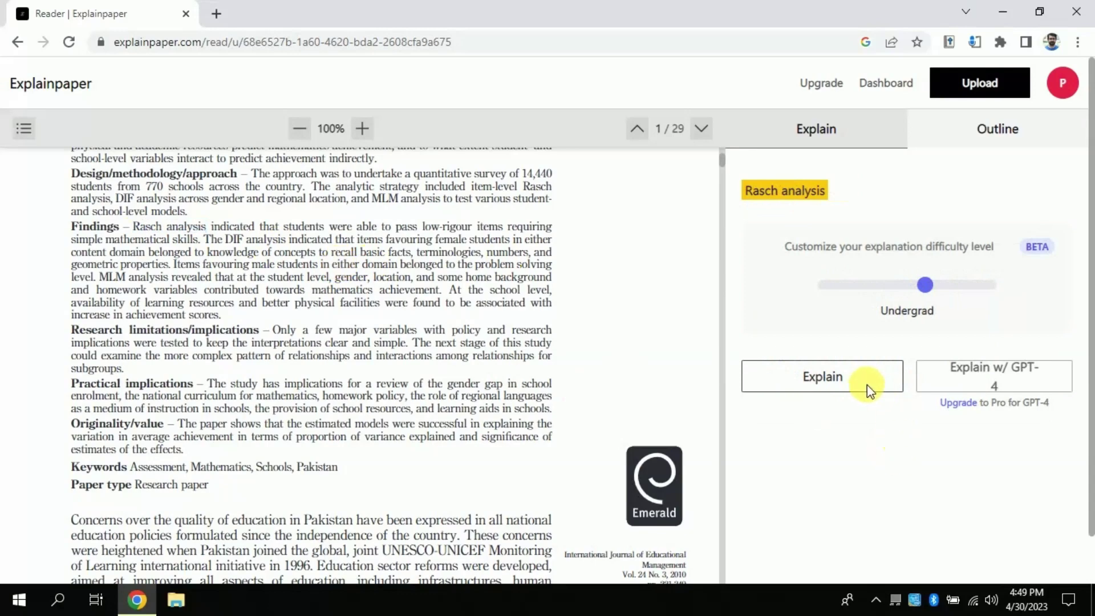
pyautogui.click(868, 387)
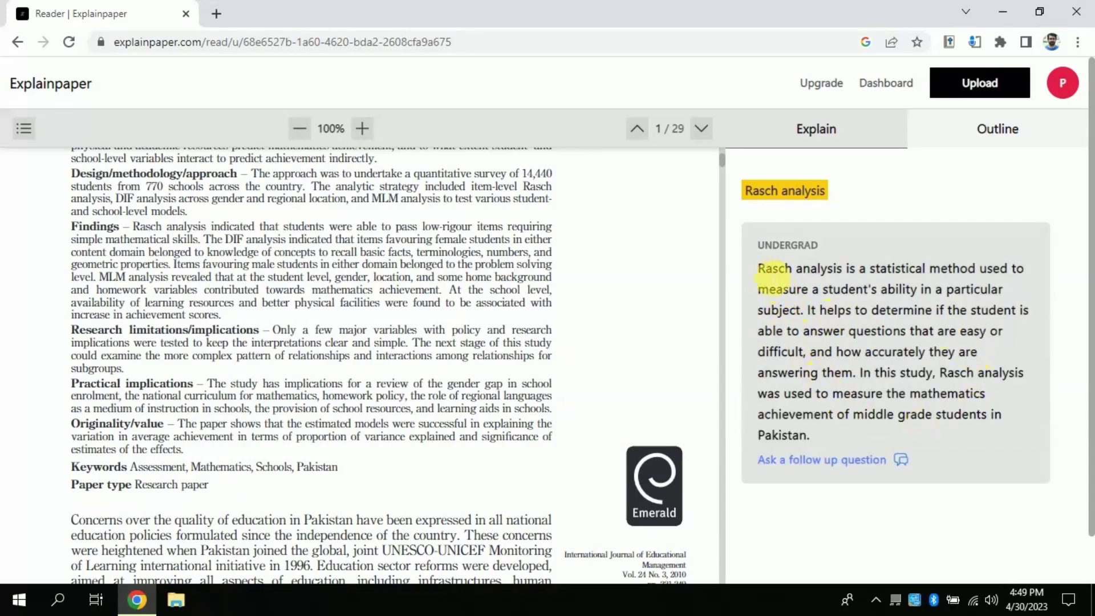
pyautogui.moveTo(770, 269)
pyautogui.mouseDown()
pyautogui.moveTo(956, 281)
pyautogui.moveTo(794, 317)
pyautogui.mouseUp()
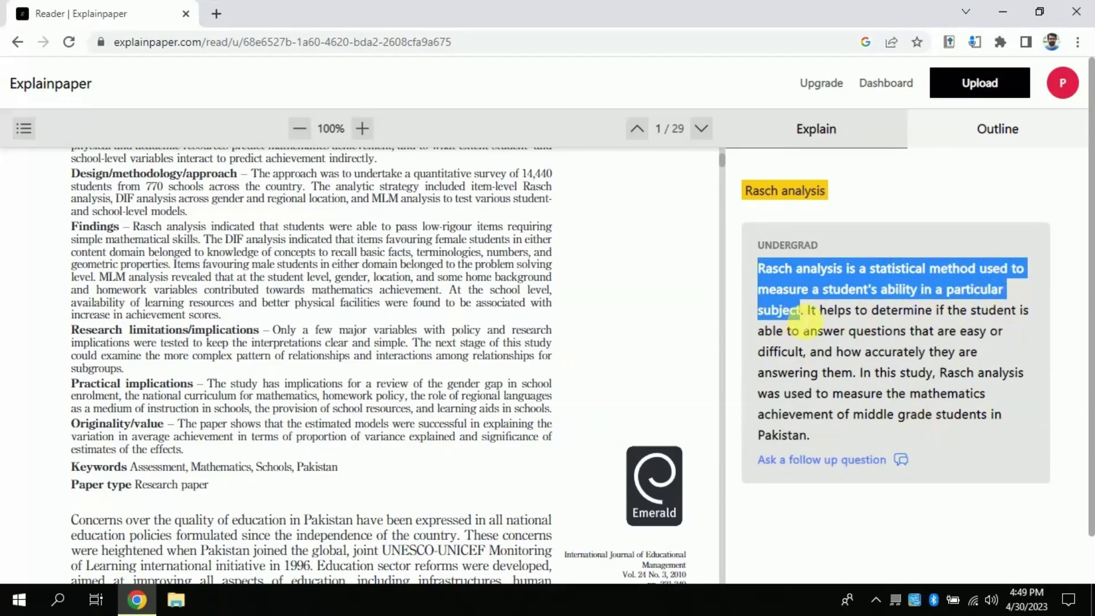
pyautogui.click(831, 313)
pyautogui.scroll(-10, 342, 354)
# Explain 'analysis of DIF' from page 22, review it, and start a follow-up question.
pyautogui.moveTo(213, 369); pyautogui.dragTo(292, 376)
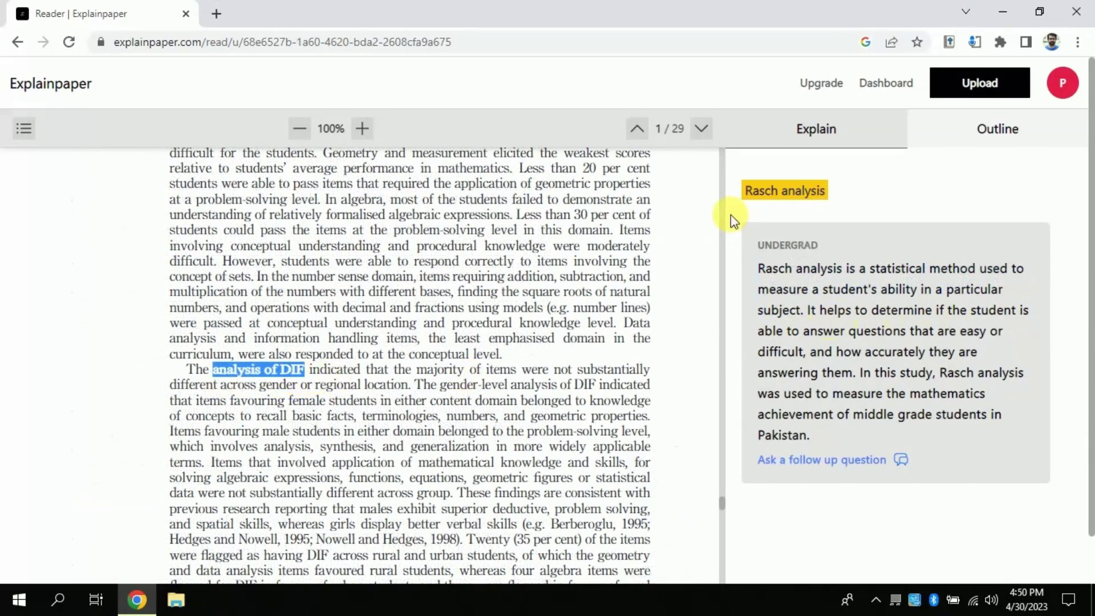
pyautogui.click(806, 375)
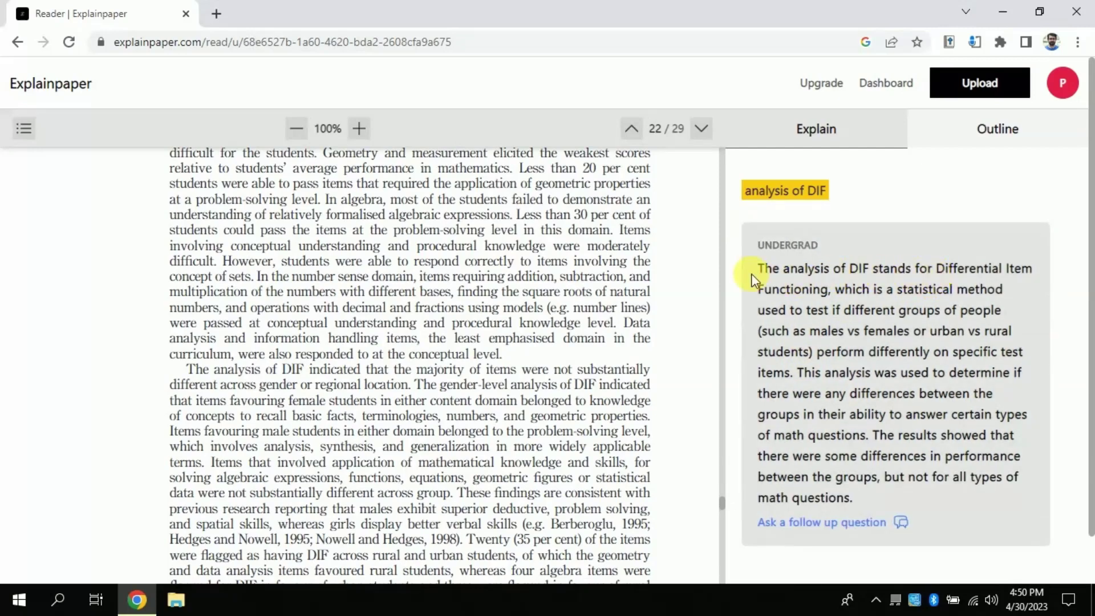
pyautogui.moveTo(767, 271)
pyautogui.mouseDown()
pyautogui.moveTo(867, 300)
pyautogui.moveTo(843, 320)
pyautogui.mouseUp()
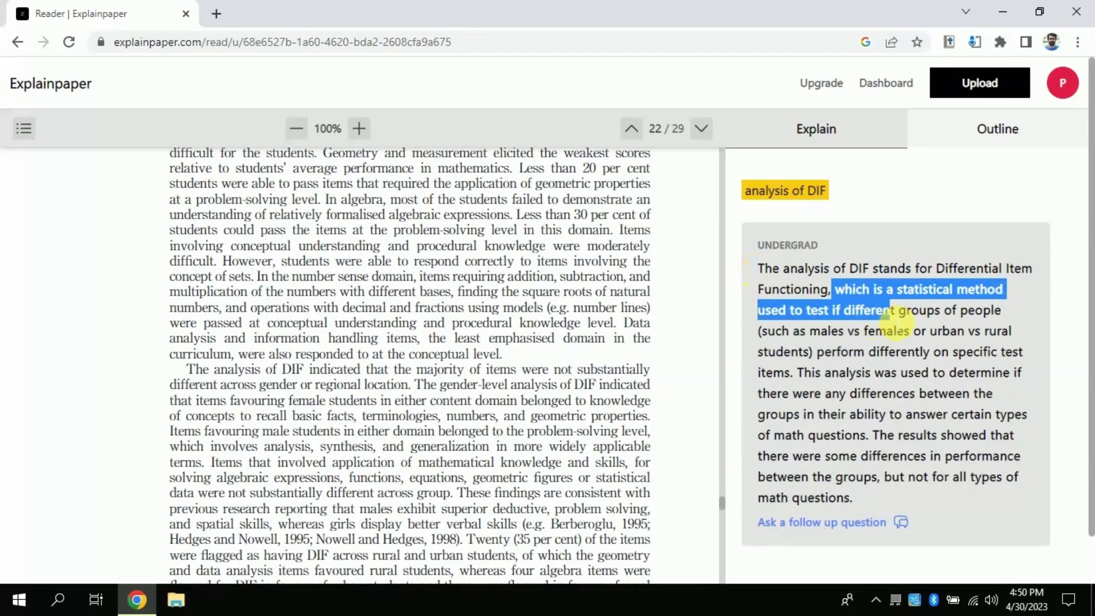
pyautogui.moveTo(891, 315)
pyautogui.mouseDown()
pyautogui.moveTo(910, 335)
pyautogui.moveTo(821, 355)
pyautogui.moveTo(798, 376)
pyautogui.moveTo(998, 399)
pyautogui.moveTo(1016, 480)
pyautogui.mouseUp()
pyautogui.click(822, 357)
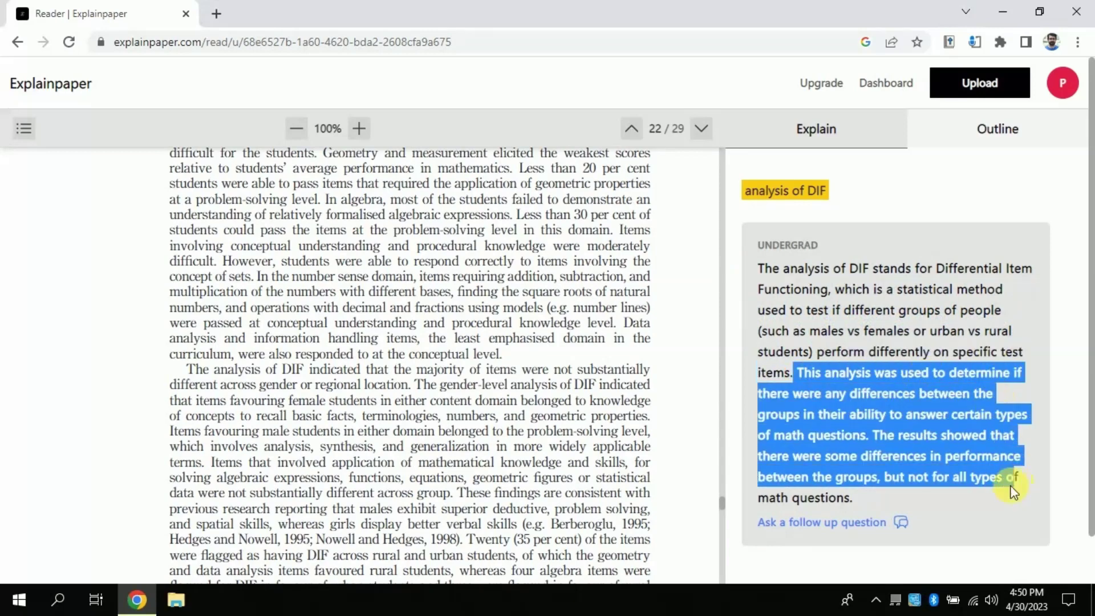
pyautogui.click(541, 373)
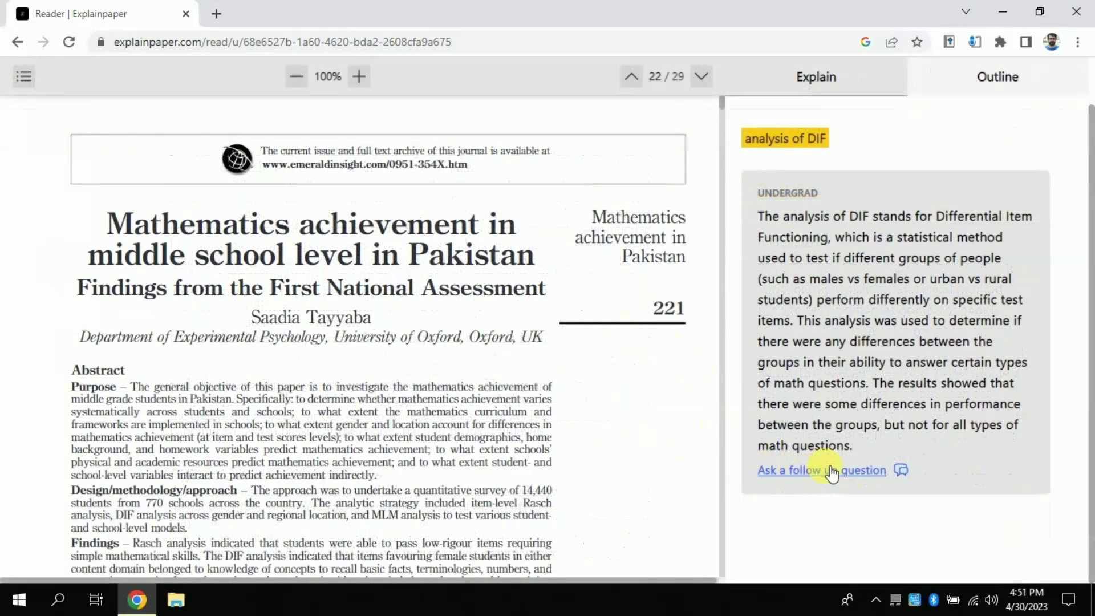
pyautogui.click(822, 475)
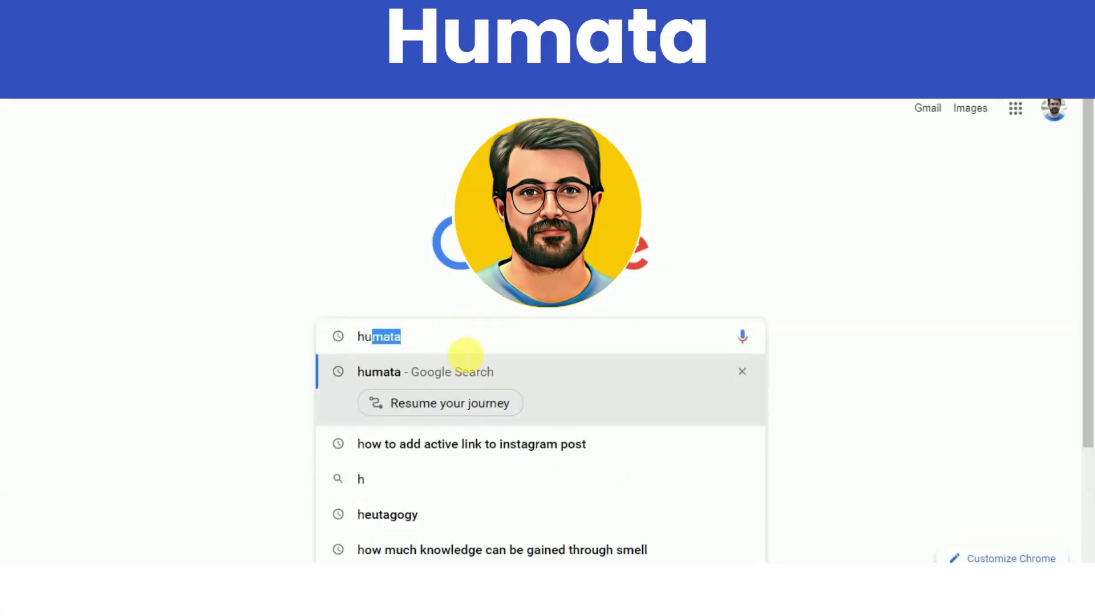
# Search Google for 'humata' and open the 'Humata - GPT for your files' result.
pyautogui.write('m')
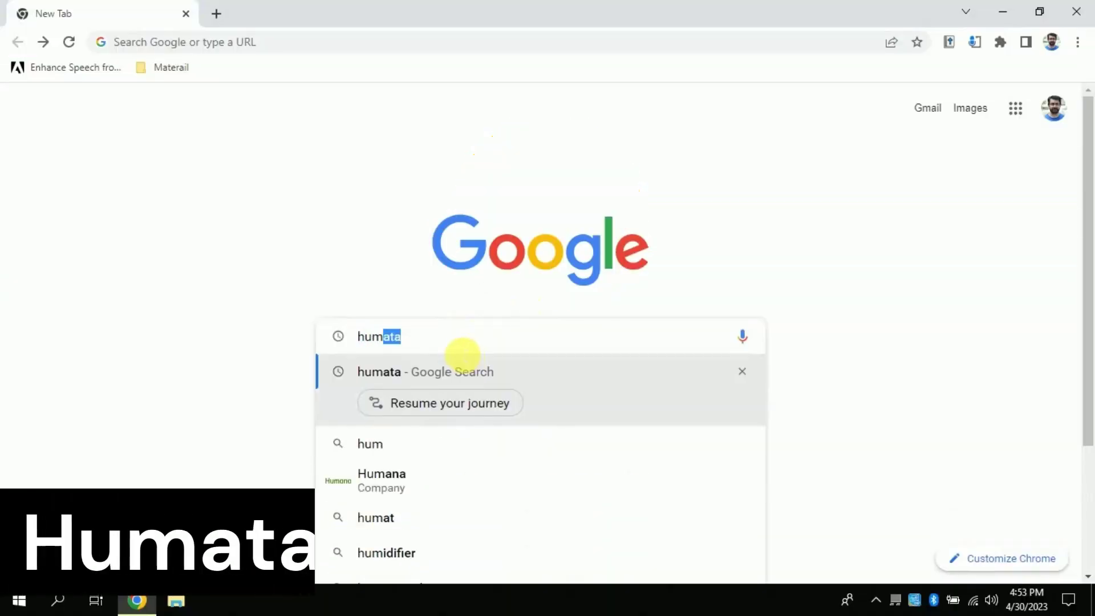
pyautogui.write('ata')
pyautogui.click(405, 373)
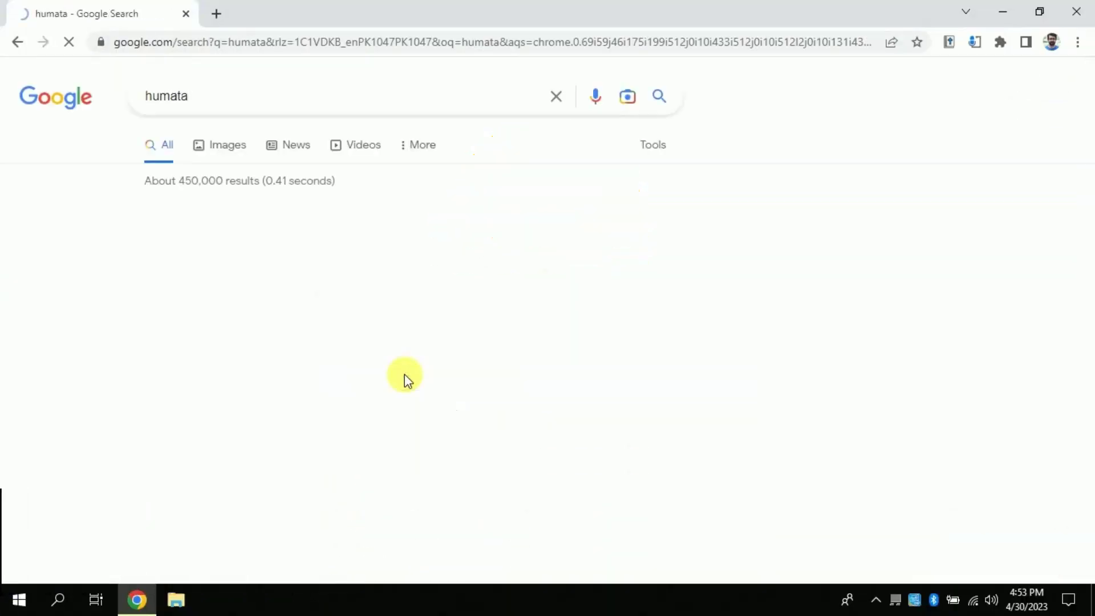
pyautogui.click(263, 250)
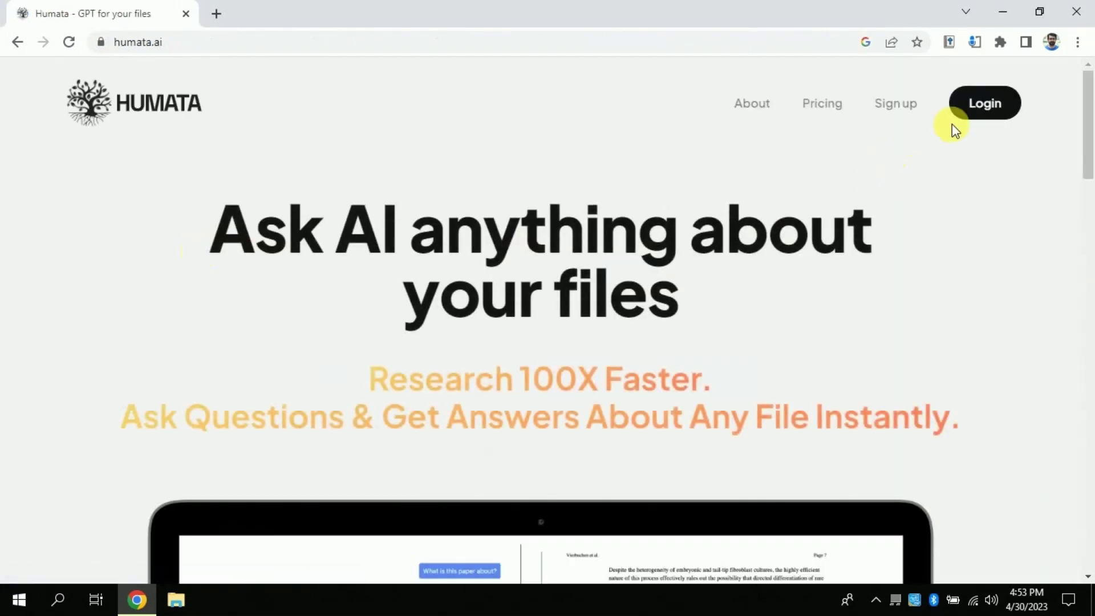
# Log in to Humata with the saved credentials.
pyautogui.click(982, 105)
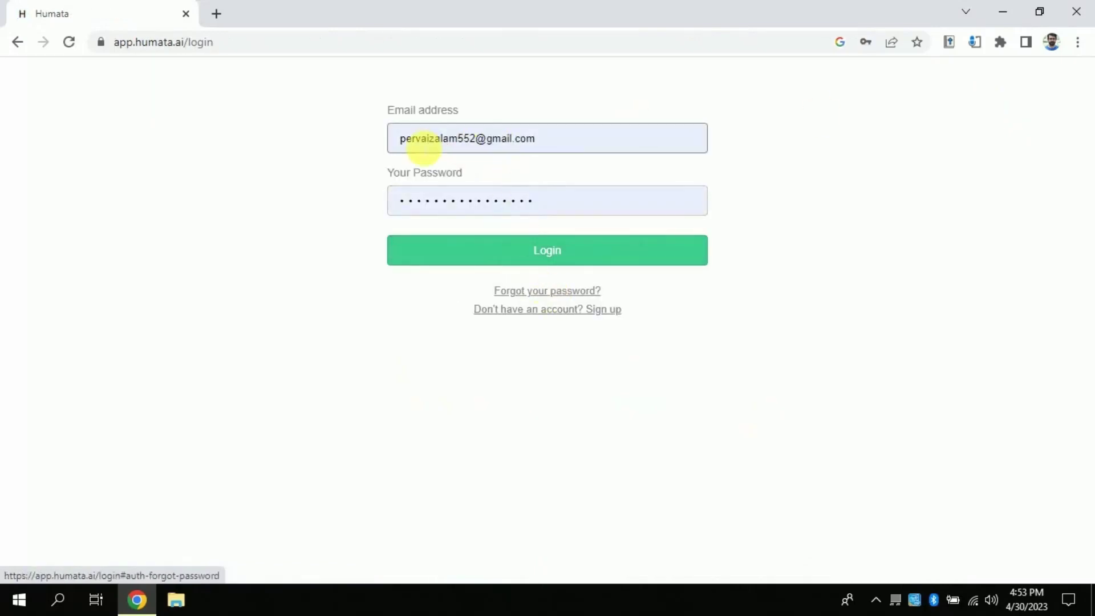
pyautogui.moveTo(402, 141); pyautogui.dragTo(554, 149)
pyautogui.click(554, 149)
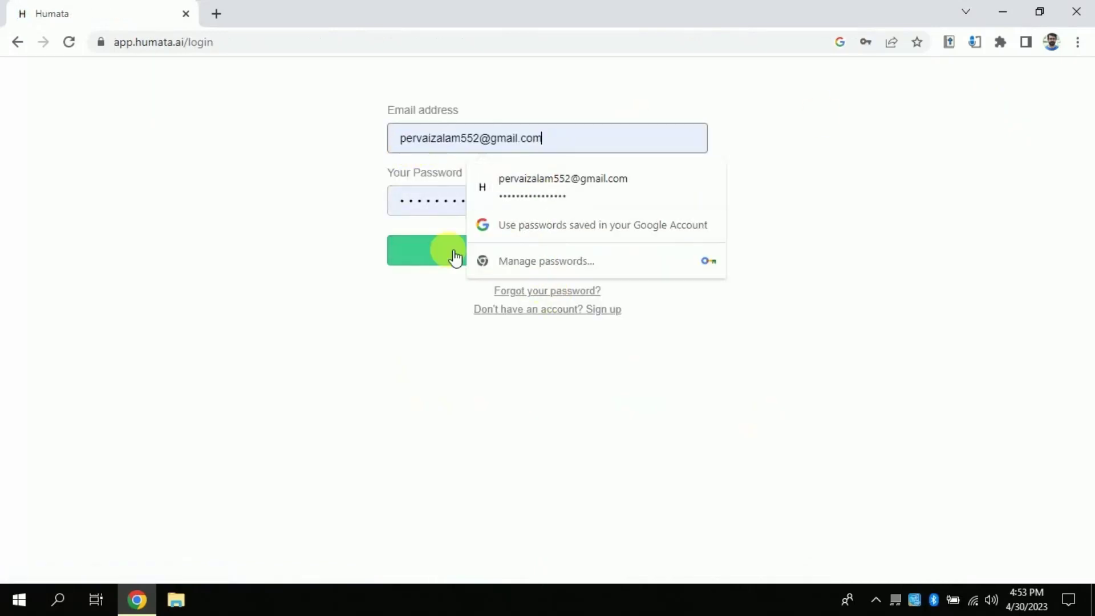
pyautogui.click(490, 257)
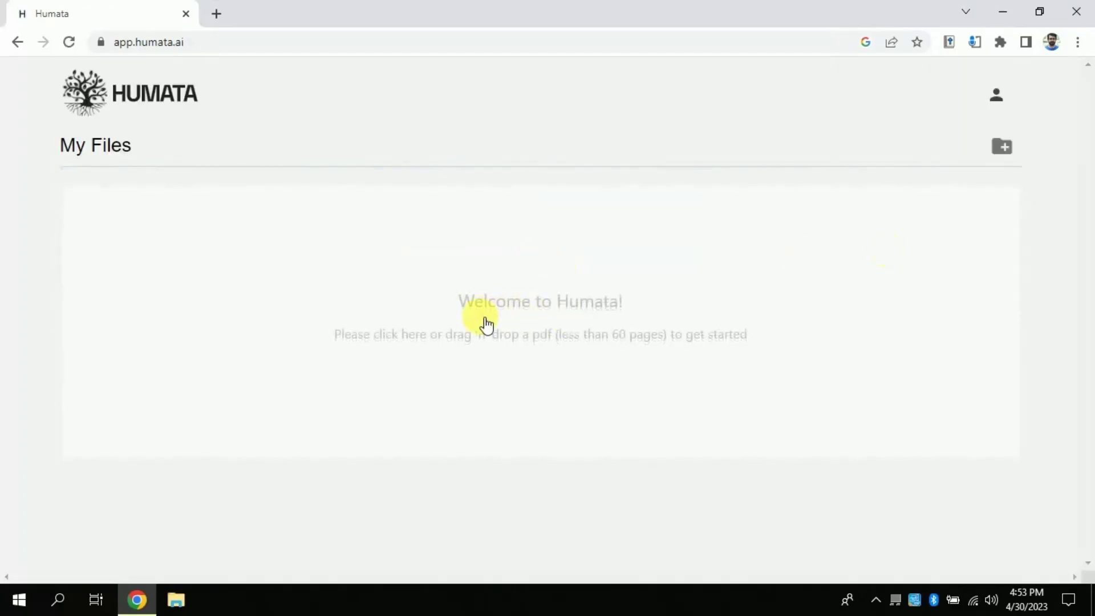
# Upload 'Mathematics achievement in Pakistan' PDF to My Files.
pyautogui.click(494, 338)
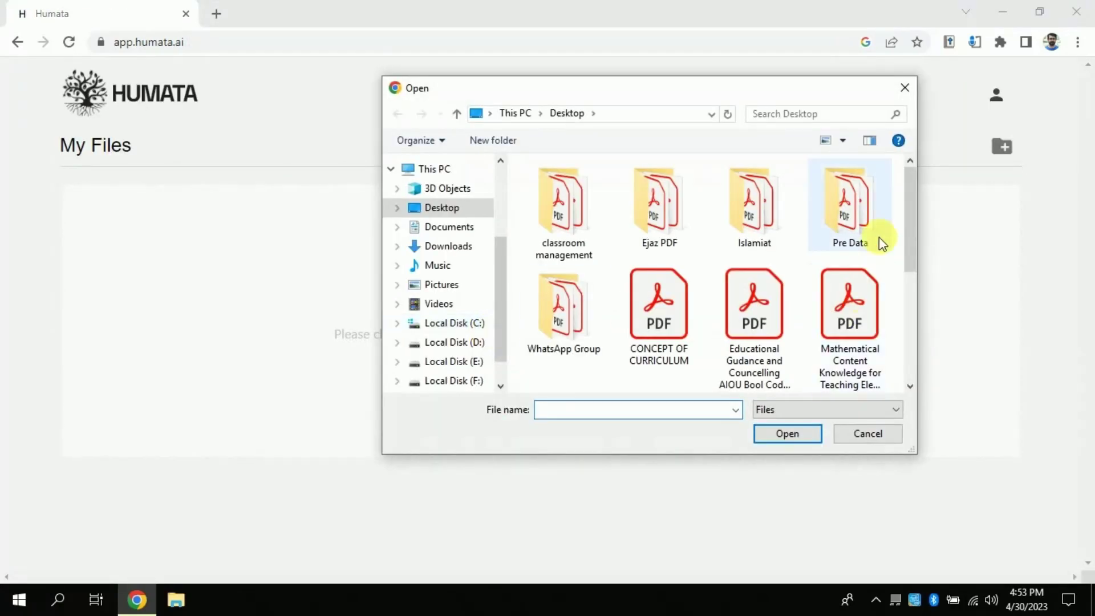
pyautogui.moveTo(911, 237); pyautogui.dragTo(915, 311)
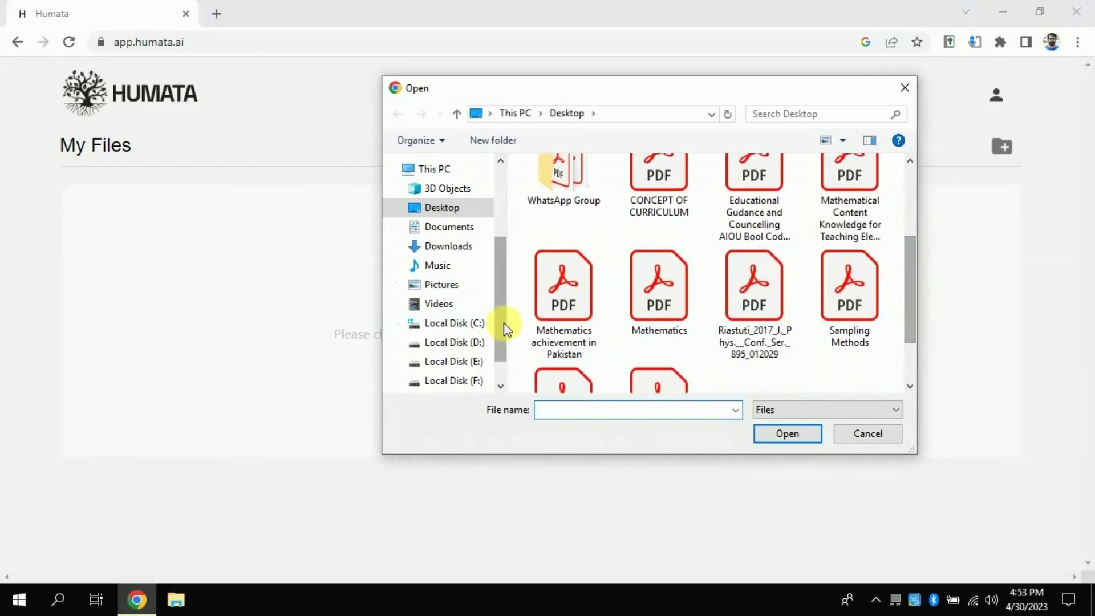
pyautogui.click(566, 293)
pyautogui.click(769, 437)
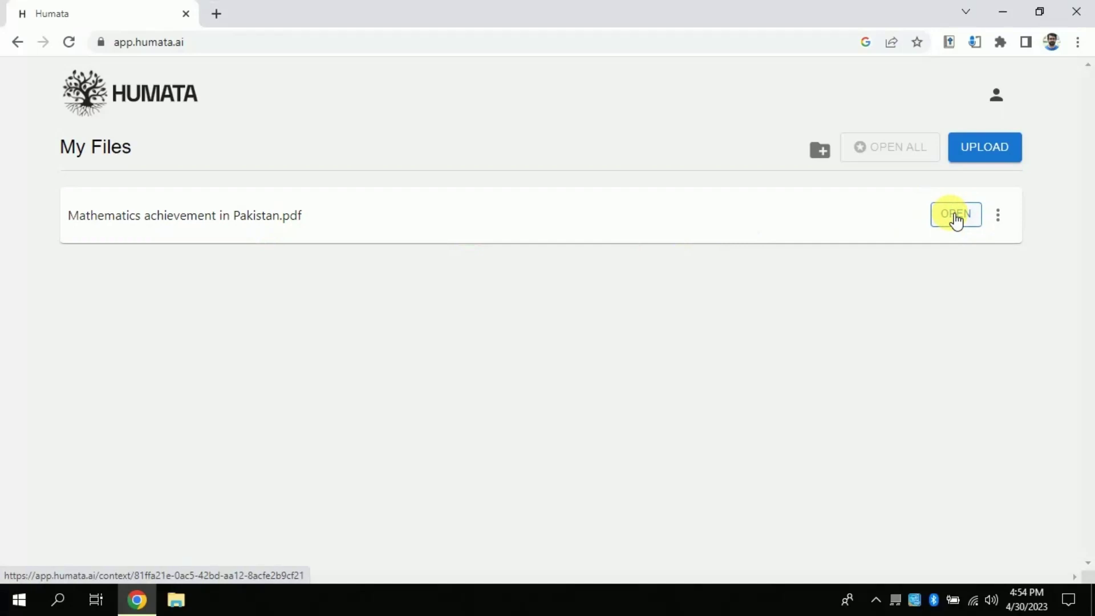
# Open the Pakistan paper in Humata and ask 'what this is about?'.
pyautogui.click(957, 216)
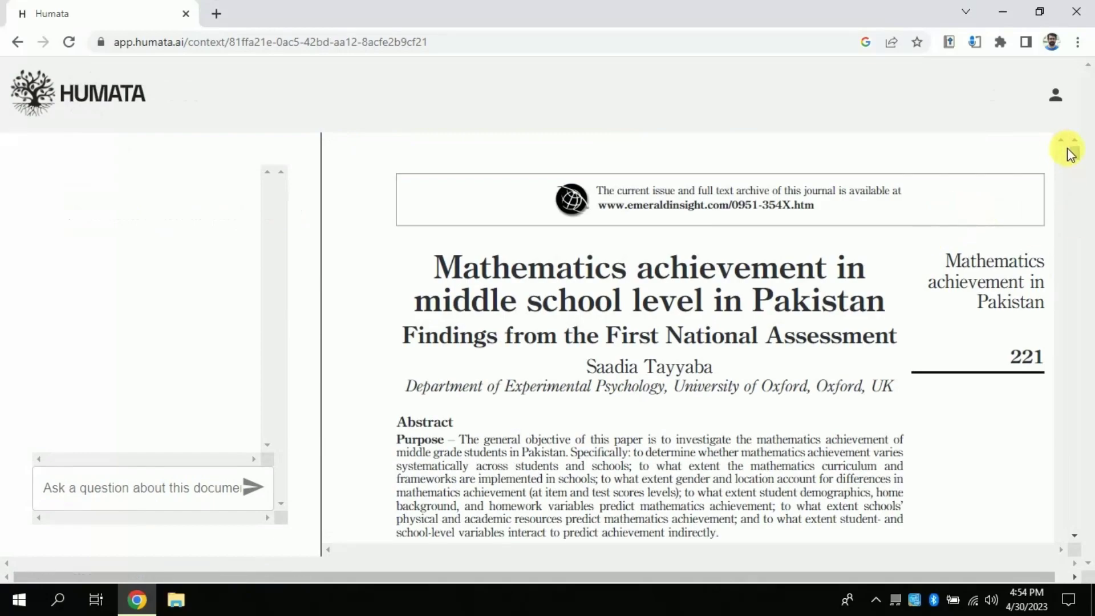
pyautogui.moveTo(1075, 153)
pyautogui.mouseDown()
pyautogui.moveTo(1078, 183)
pyautogui.moveTo(1075, 150)
pyautogui.mouseUp()
pyautogui.scroll(-10, 712, 371)
pyautogui.scroll(10, 712, 371)
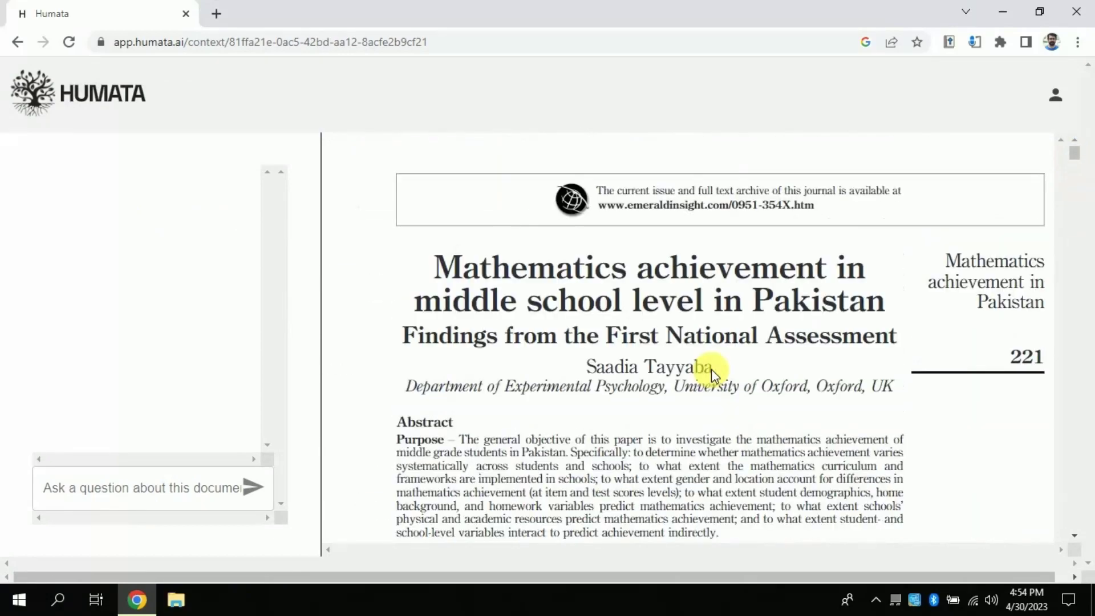
pyautogui.click(163, 500)
pyautogui.write('what this study')
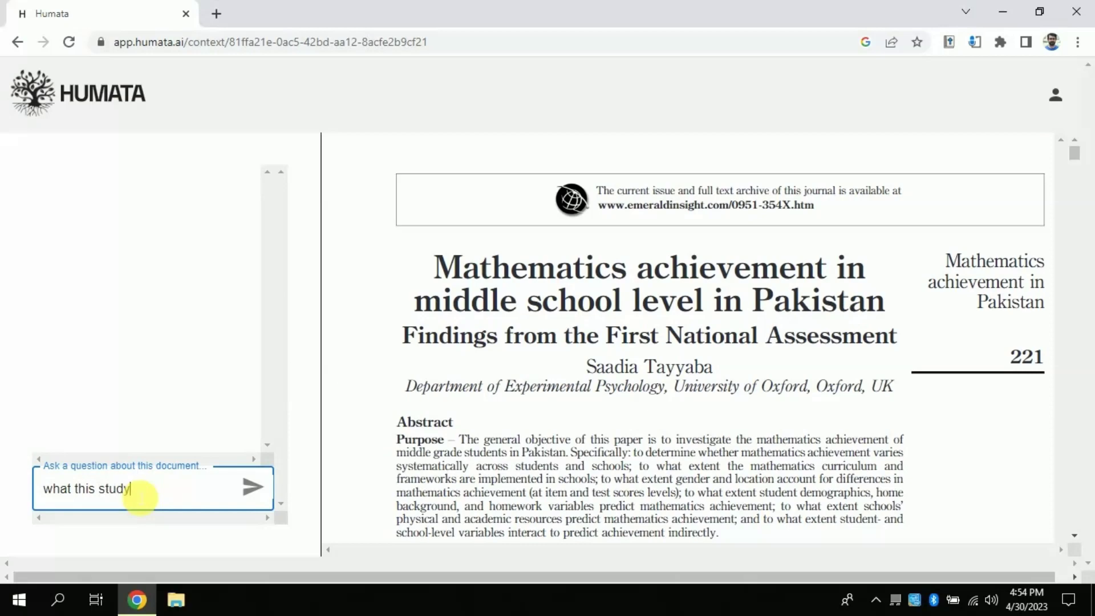
pyautogui.write('is about?')
pyautogui.press('Return')
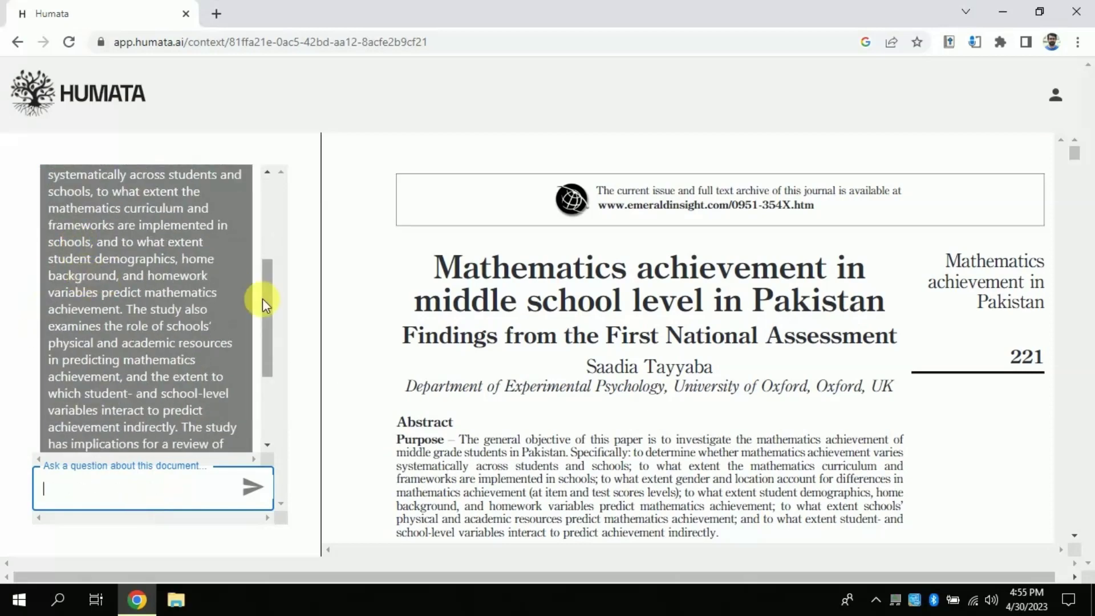
# Read Humata's study summary, highlighting the answer's opening sentence.
pyautogui.moveTo(265, 285); pyautogui.dragTo(270, 217)
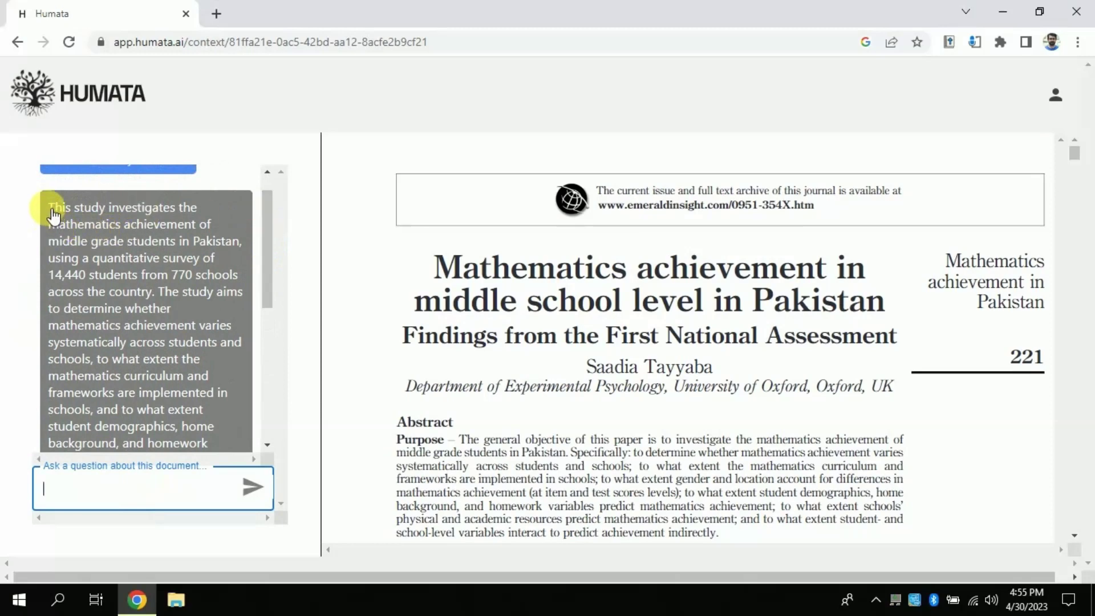
pyautogui.moveTo(53, 212)
pyautogui.mouseDown()
pyautogui.moveTo(181, 263)
pyautogui.moveTo(154, 292)
pyautogui.mouseUp()
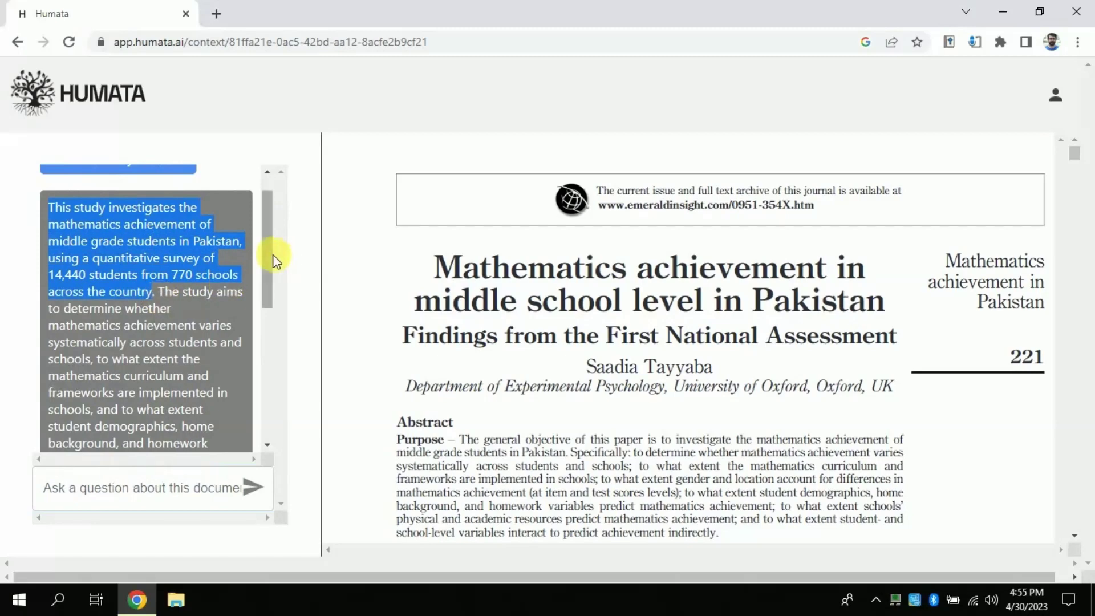
pyautogui.moveTo(268, 257); pyautogui.dragTo(265, 408)
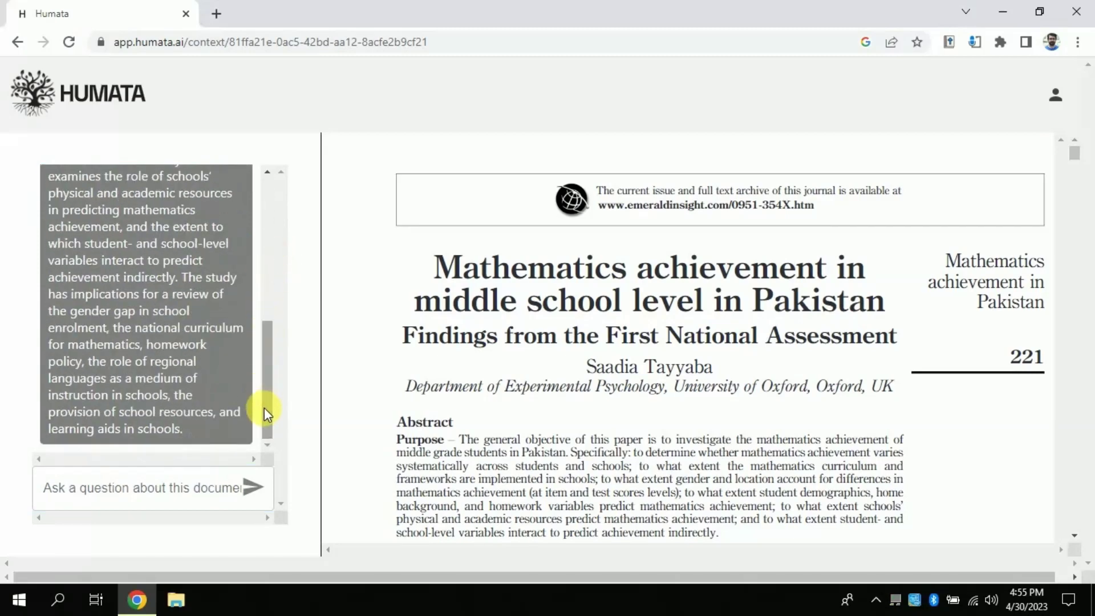
pyautogui.click(147, 497)
pyautogui.write('What are the')
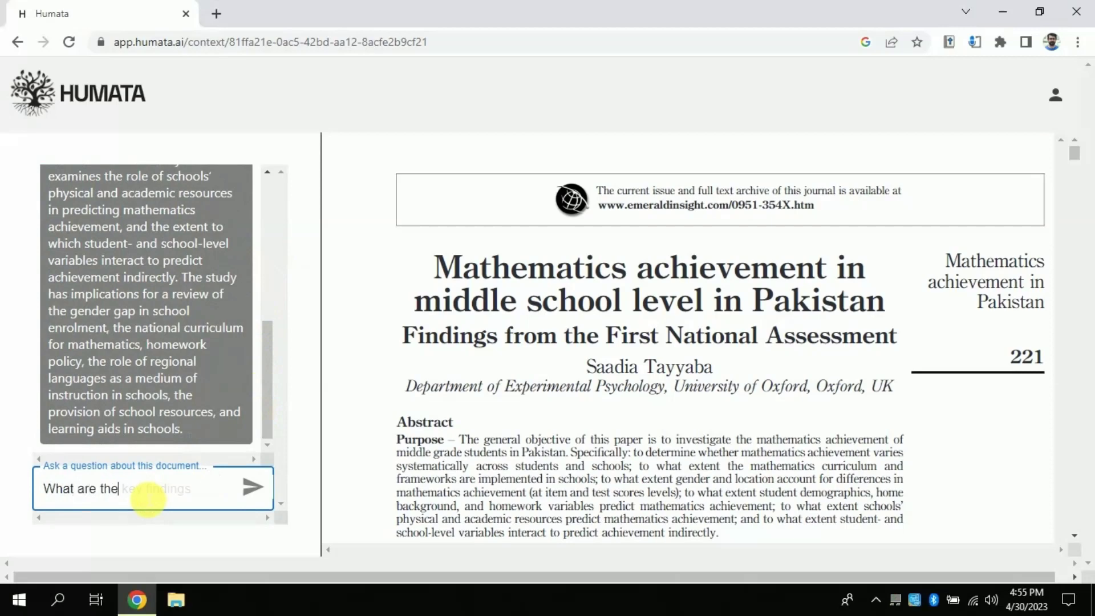
# Ask Humata 'What are the key findings?' and scroll to its numbered answer.
pyautogui.write('key findings?')
pyautogui.press('Return')
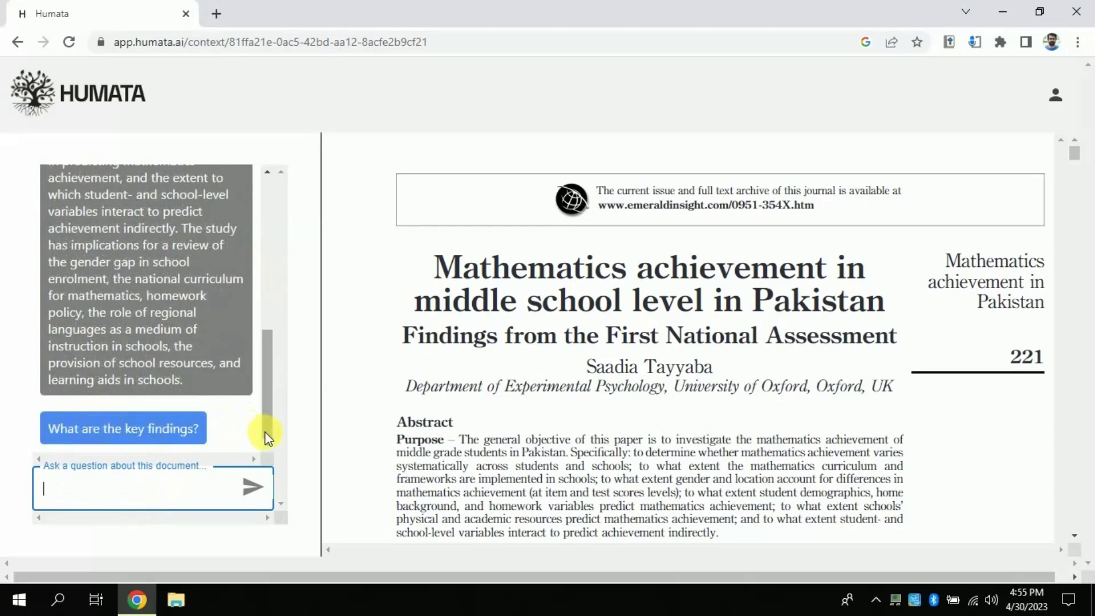
pyautogui.scroll(-5, 266, 429)
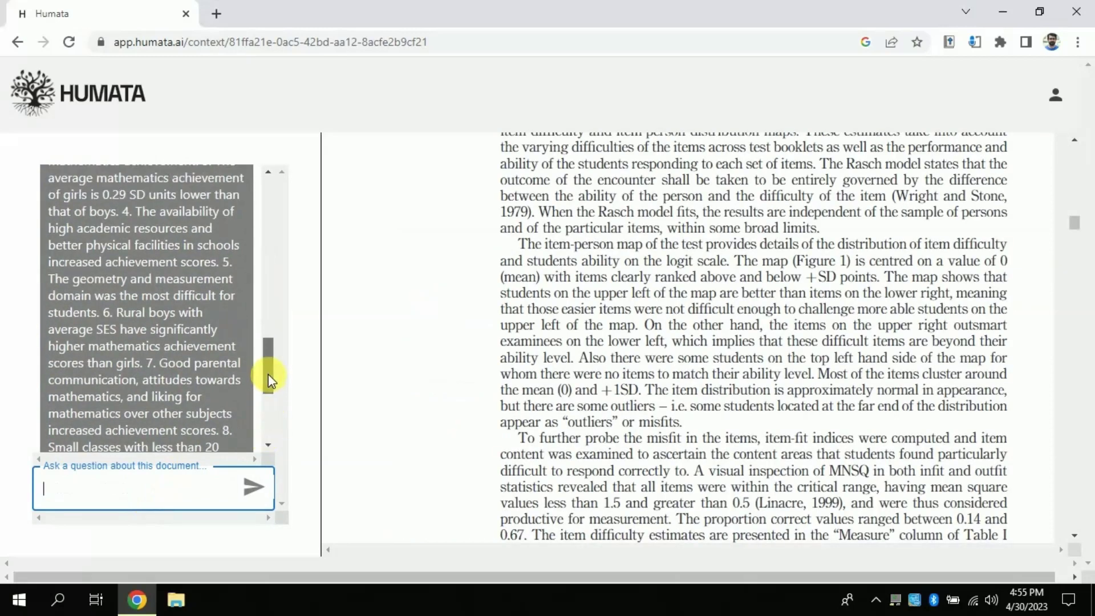
pyautogui.moveTo(268, 374); pyautogui.dragTo(268, 319)
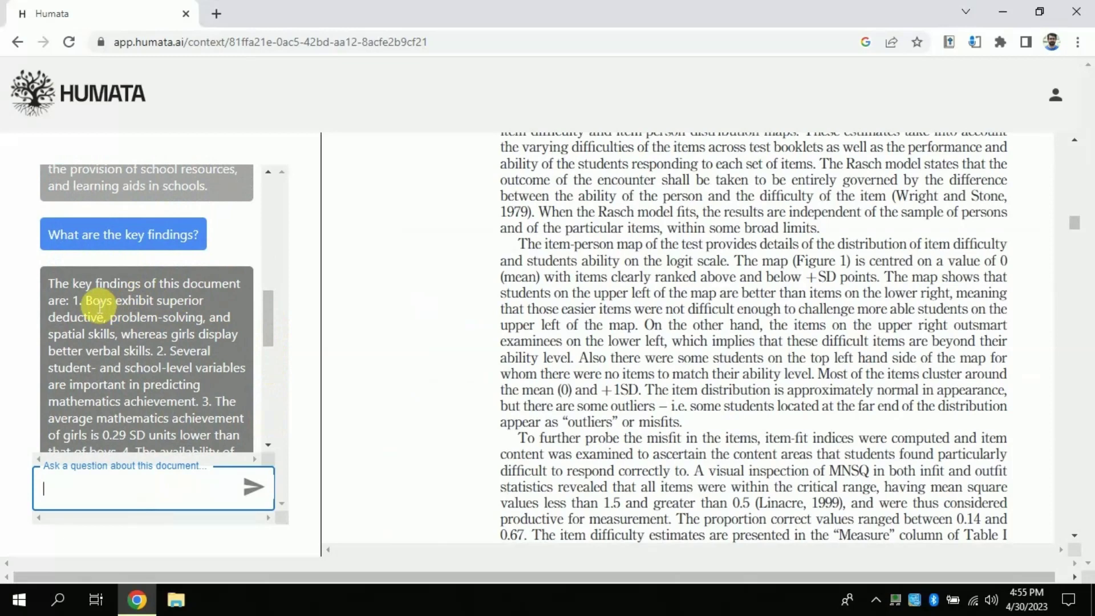
# Highlight the findings on boys' deductive skills and girls' verbal skills.
pyautogui.moveTo(86, 302); pyautogui.dragTo(140, 321)
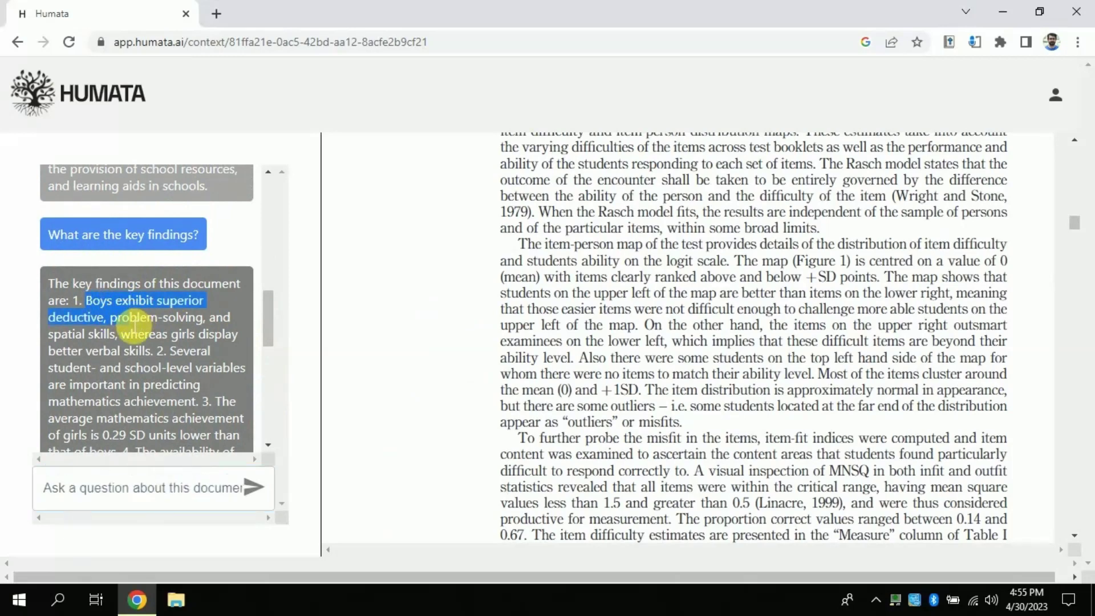
pyautogui.moveTo(140, 321); pyautogui.dragTo(158, 362)
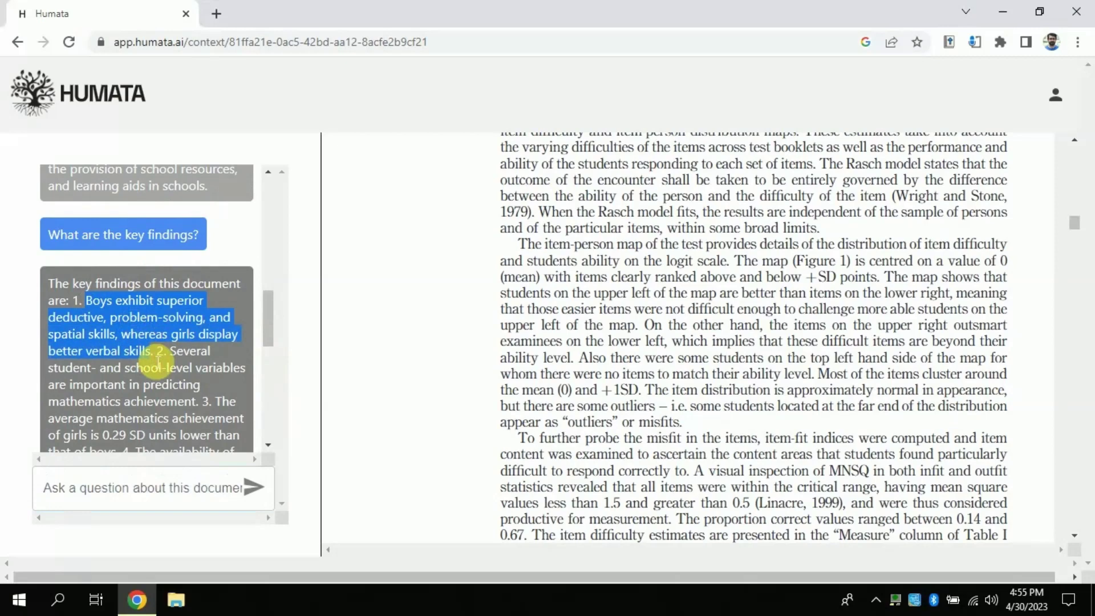
pyautogui.click(158, 362)
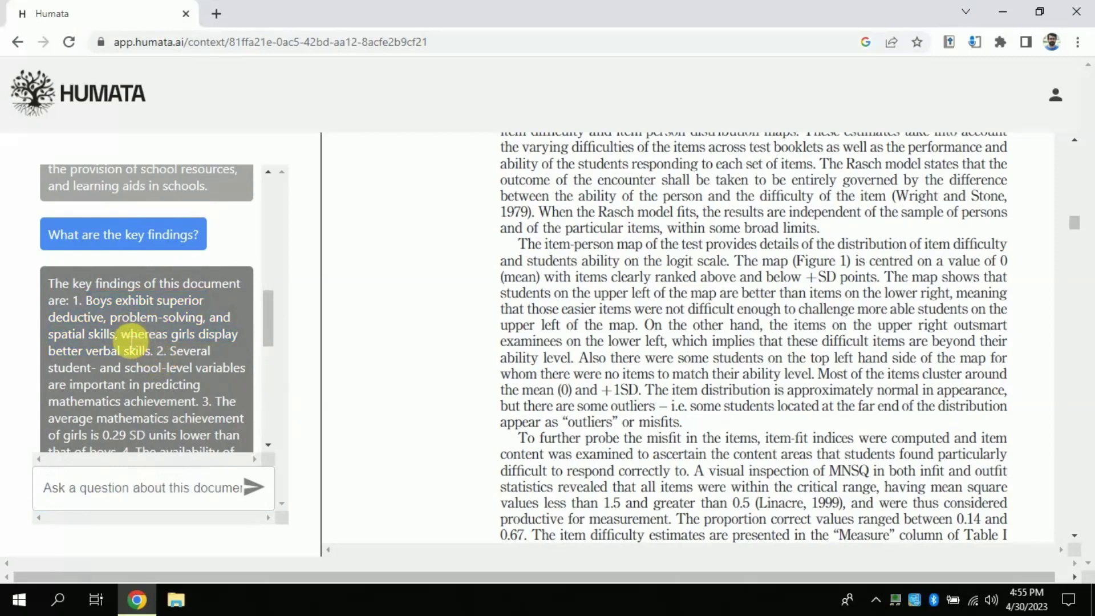
pyautogui.moveTo(120, 336)
pyautogui.mouseDown()
pyautogui.moveTo(220, 344)
pyautogui.moveTo(158, 365)
pyautogui.mouseUp()
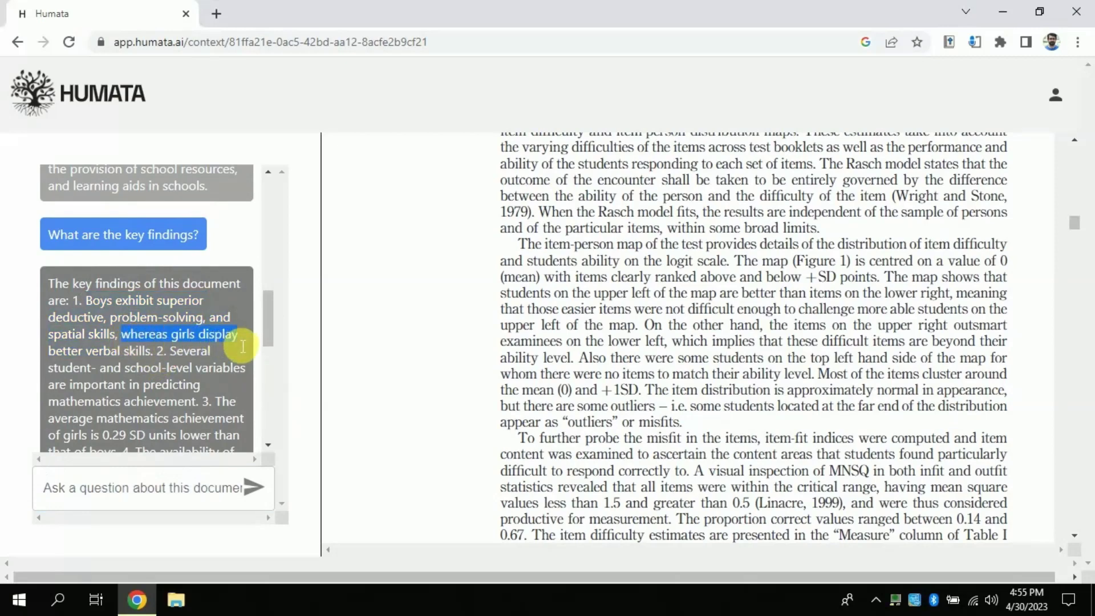
pyautogui.click(177, 368)
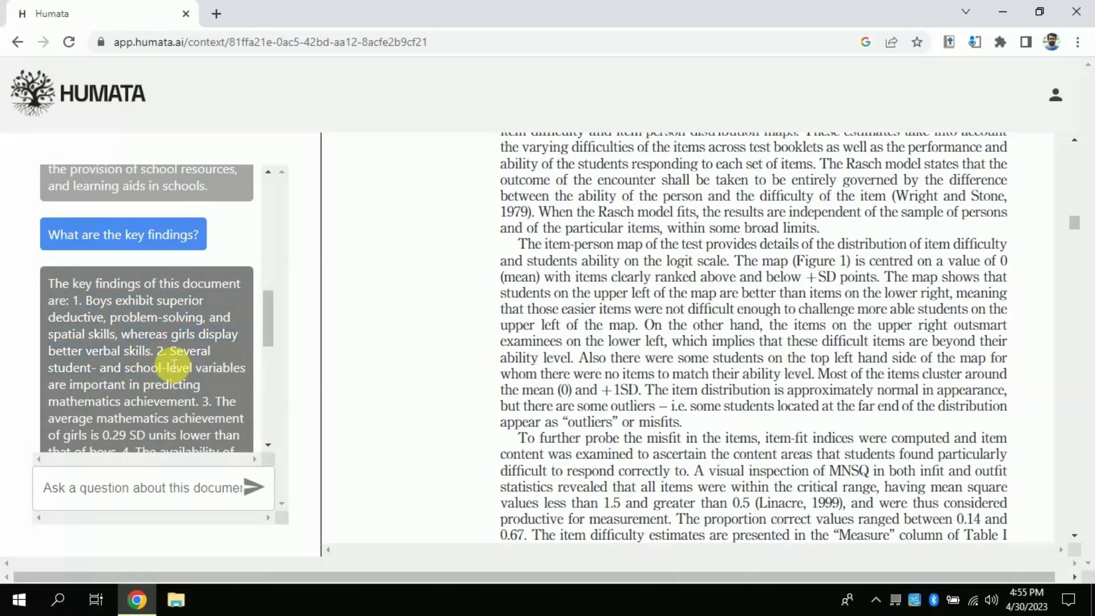
pyautogui.doubleClick(161, 351)
pyautogui.moveTo(274, 301); pyautogui.dragTo(269, 341)
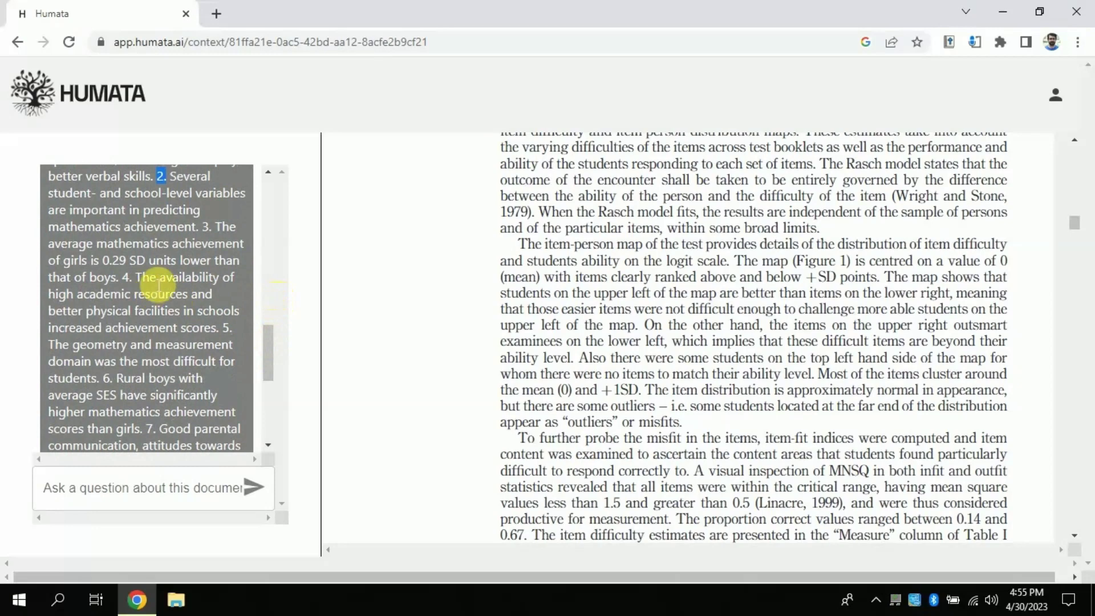
# Ask Humata 'what is the methodology used in this study?' and scroll to the answer.
pyautogui.click(215, 231)
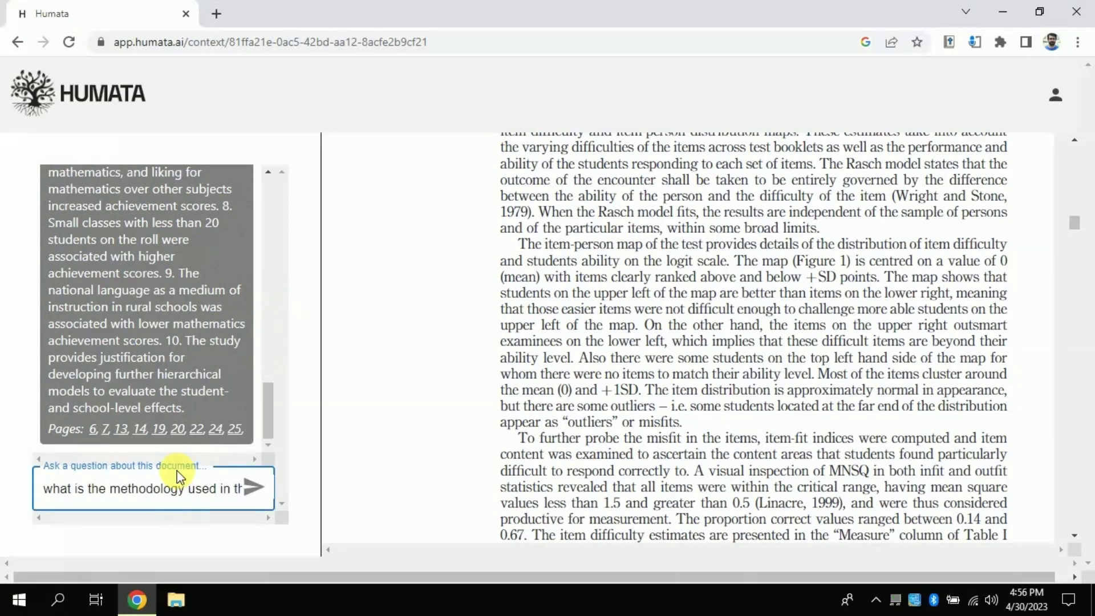
pyautogui.write('is study?')
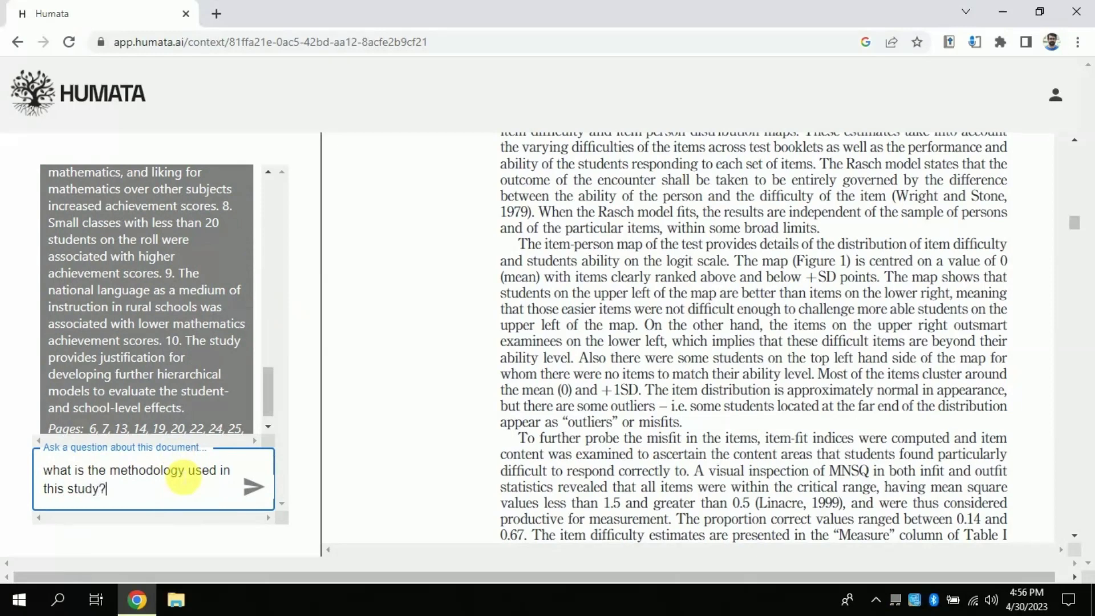
pyautogui.press('Return')
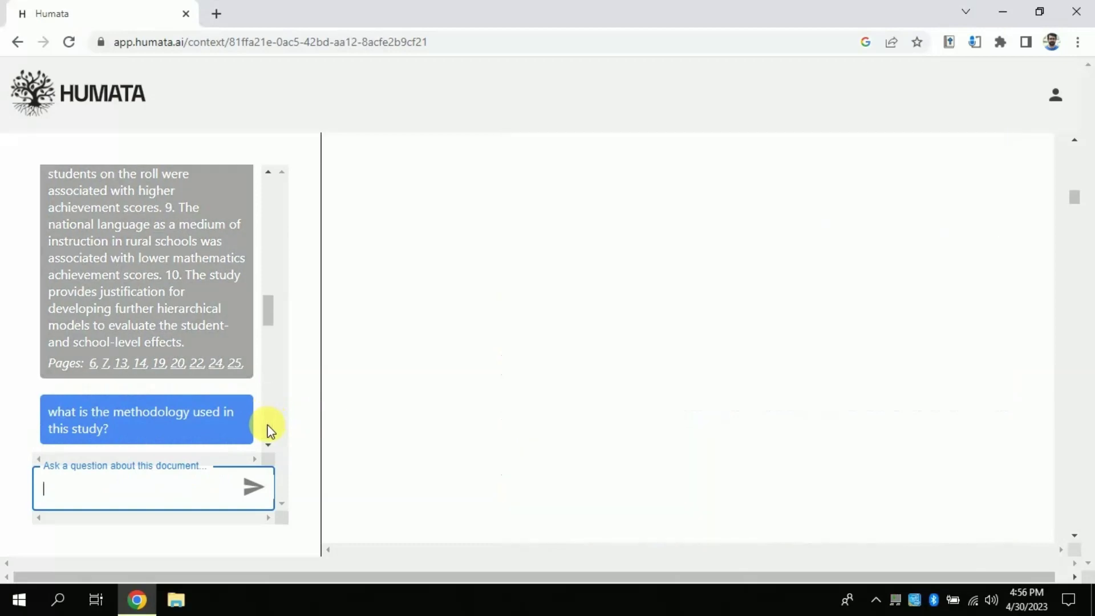
pyautogui.moveTo(269, 391); pyautogui.dragTo(269, 349)
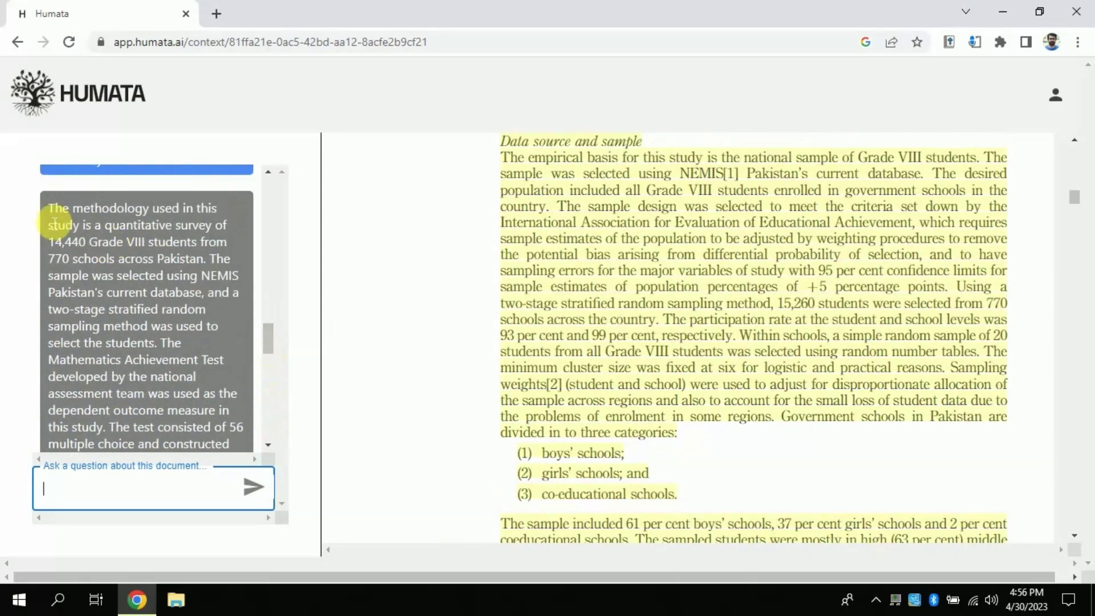
# Highlight the answer's lines on the survey of 14,440 Grade VIII students.
pyautogui.moveTo(54, 212); pyautogui.dragTo(212, 272)
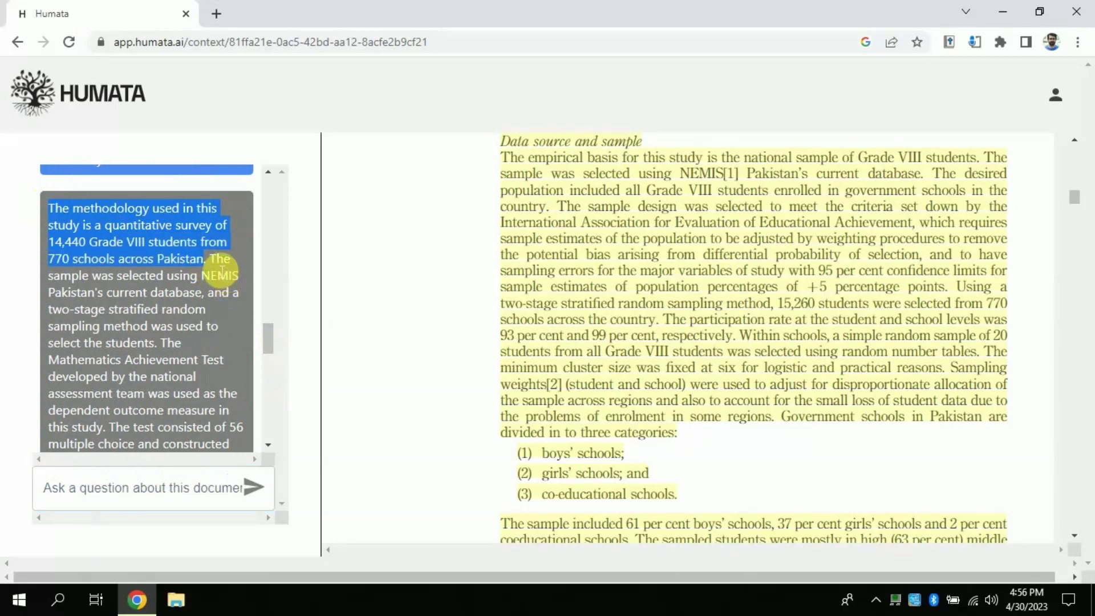
pyautogui.click(216, 267)
pyautogui.moveTo(216, 267); pyautogui.dragTo(185, 348)
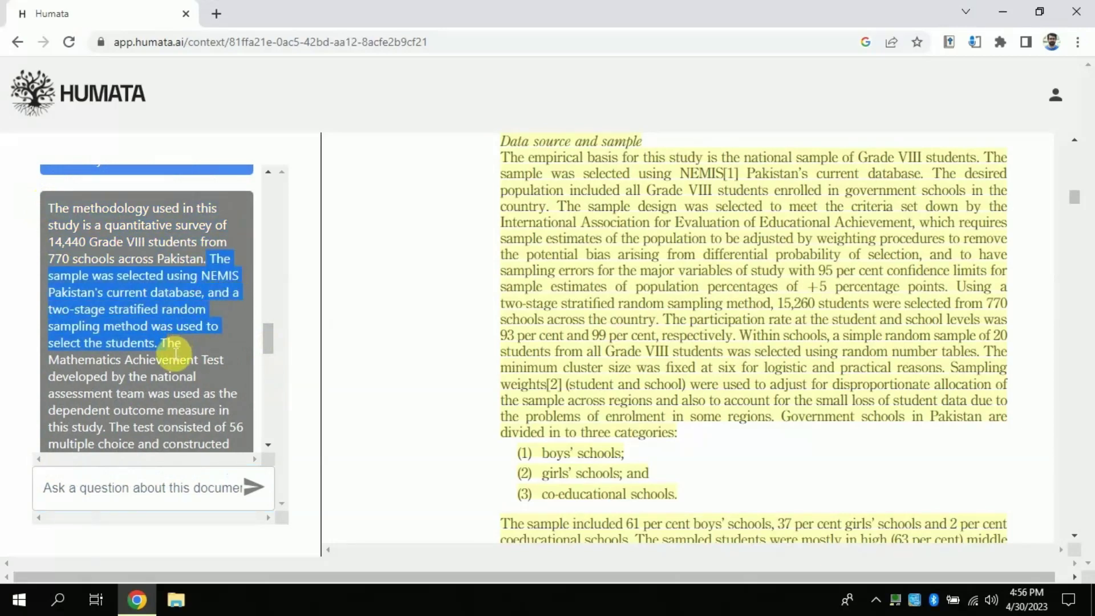